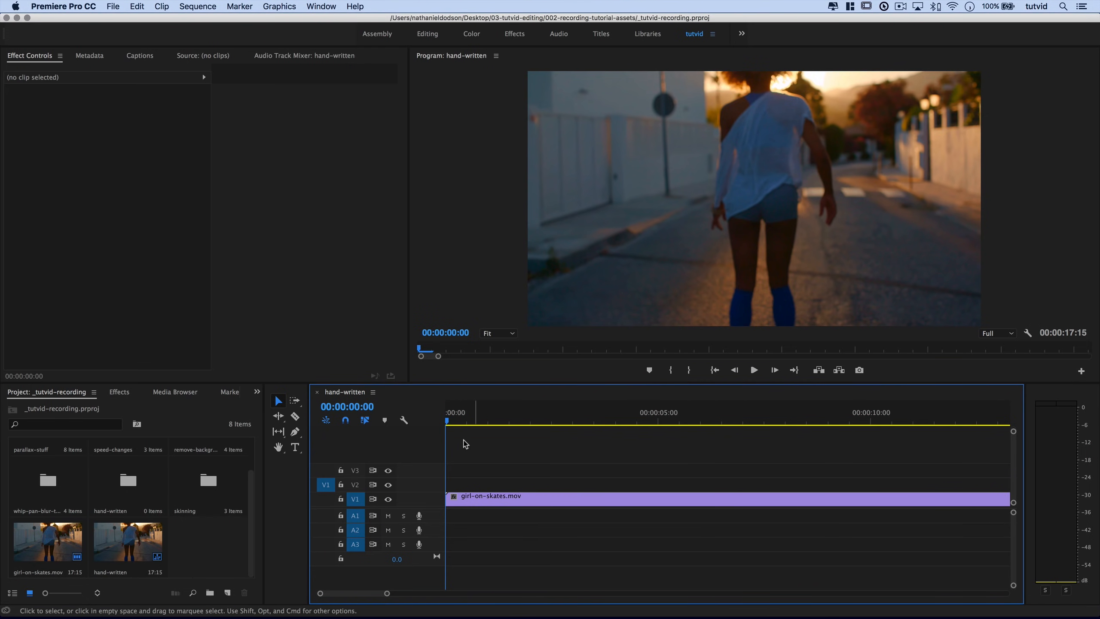
Add a text layer reading "JUST SKATE" over the skater at the start of the sequence.
drag(448, 421, 395, 408)
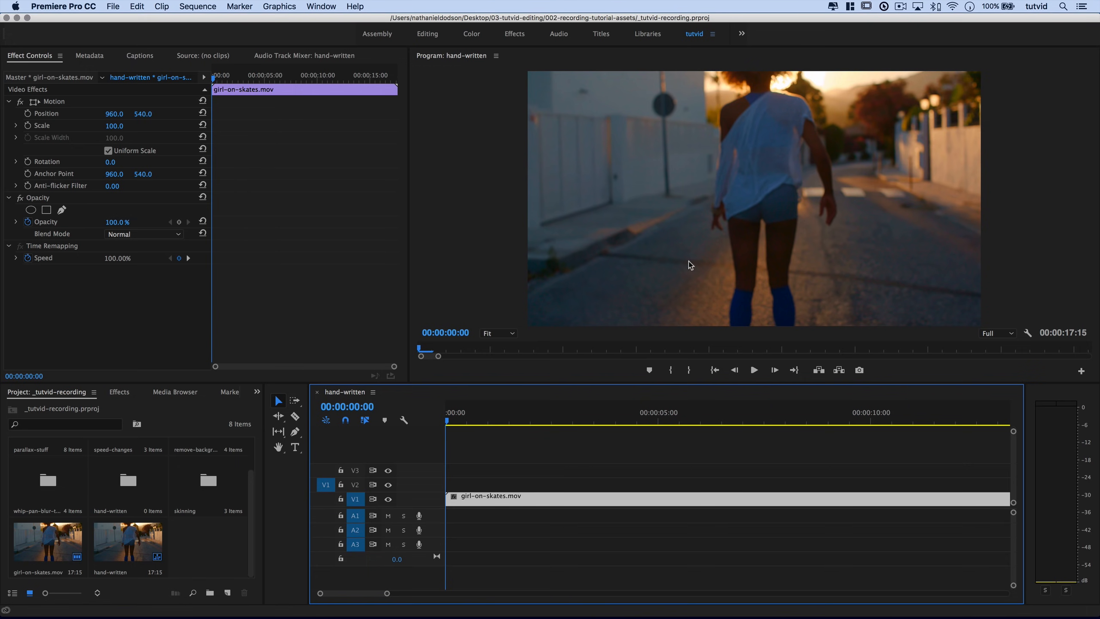
click(297, 448)
click(669, 195)
text(JUST SKATE)
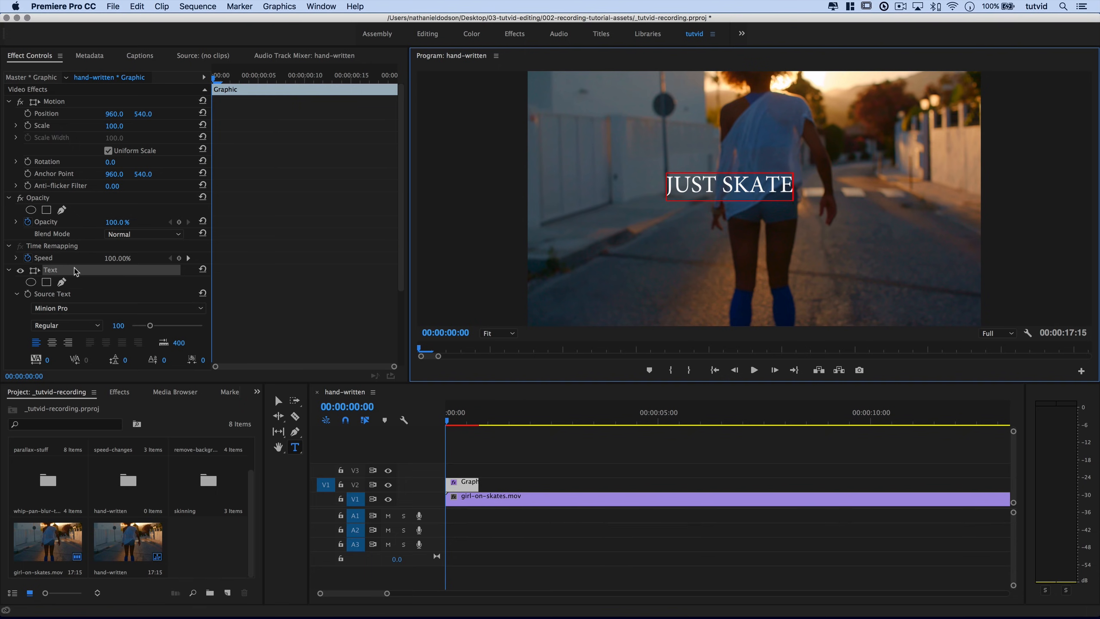
Set the JUST SKATE title's font to Tooth & Nail and its size to 303.
scroll(75, 269, down, 2)
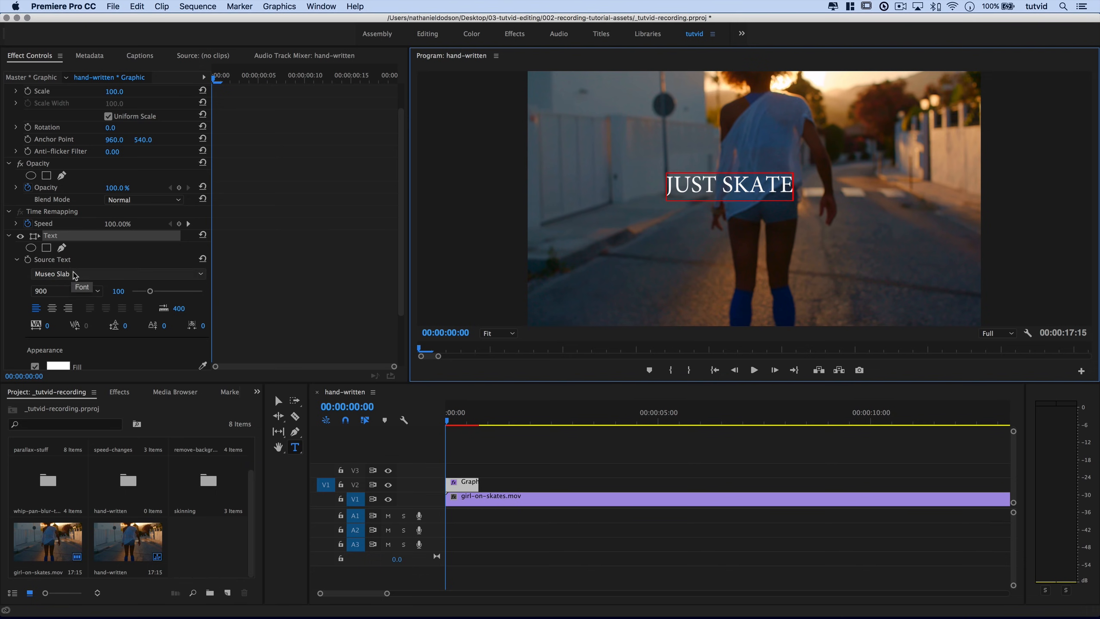
click(74, 274)
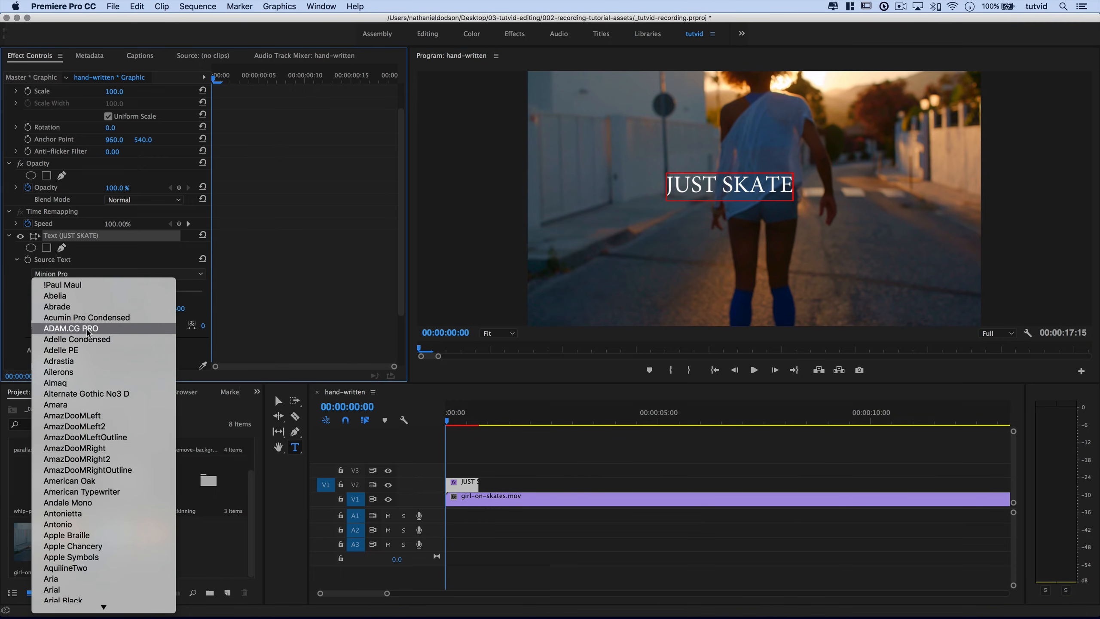
scroll(91, 429, down, 20)
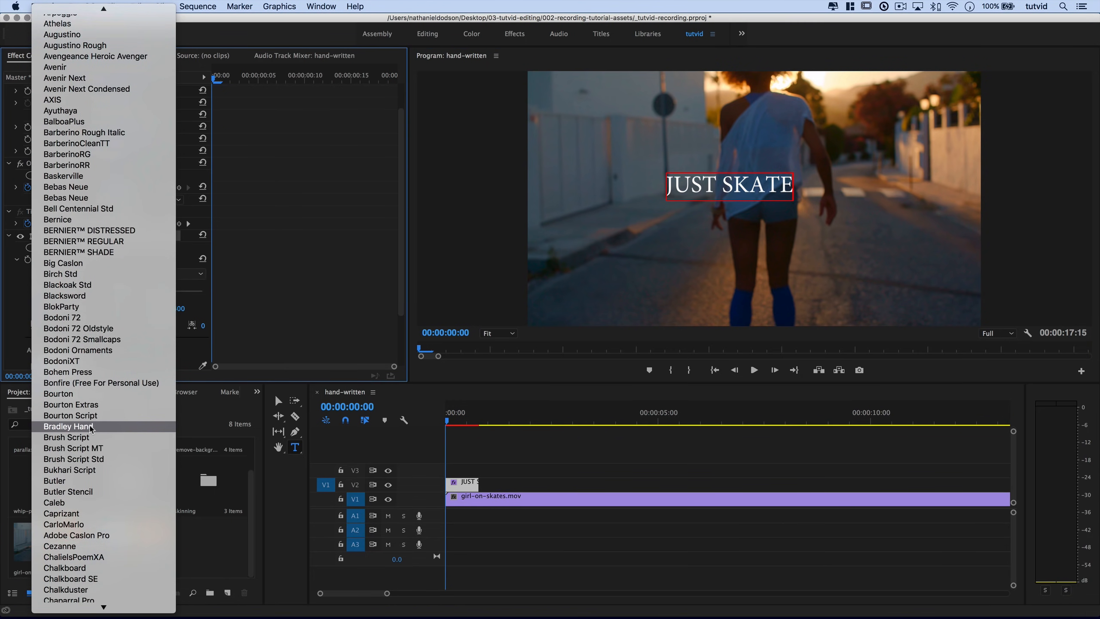
scroll(90, 429, down, 20)
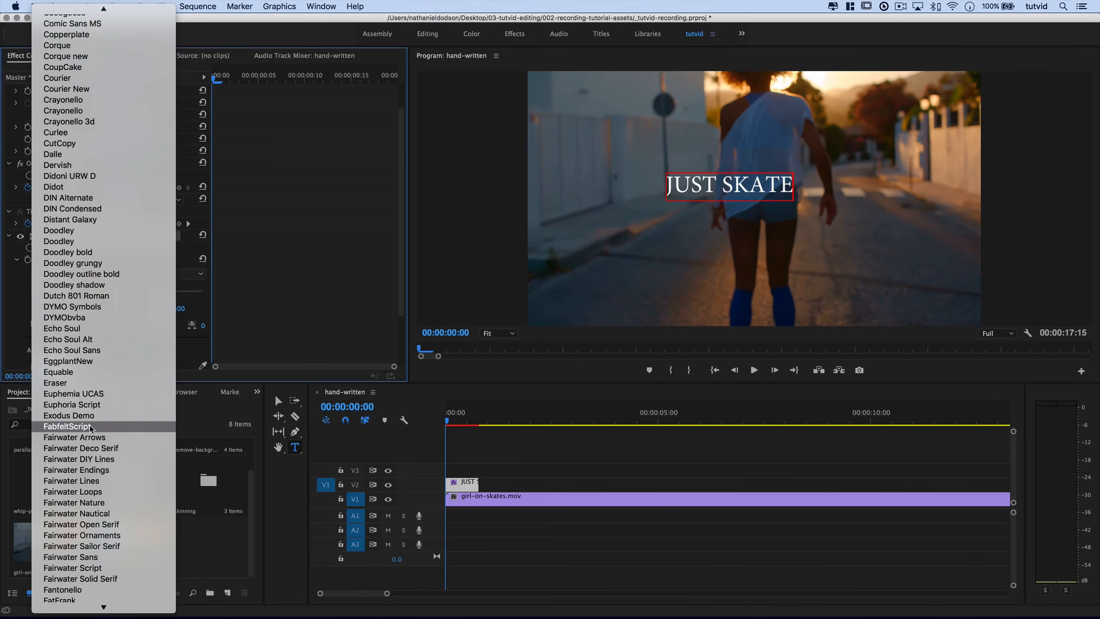
scroll(91, 429, down, 20)
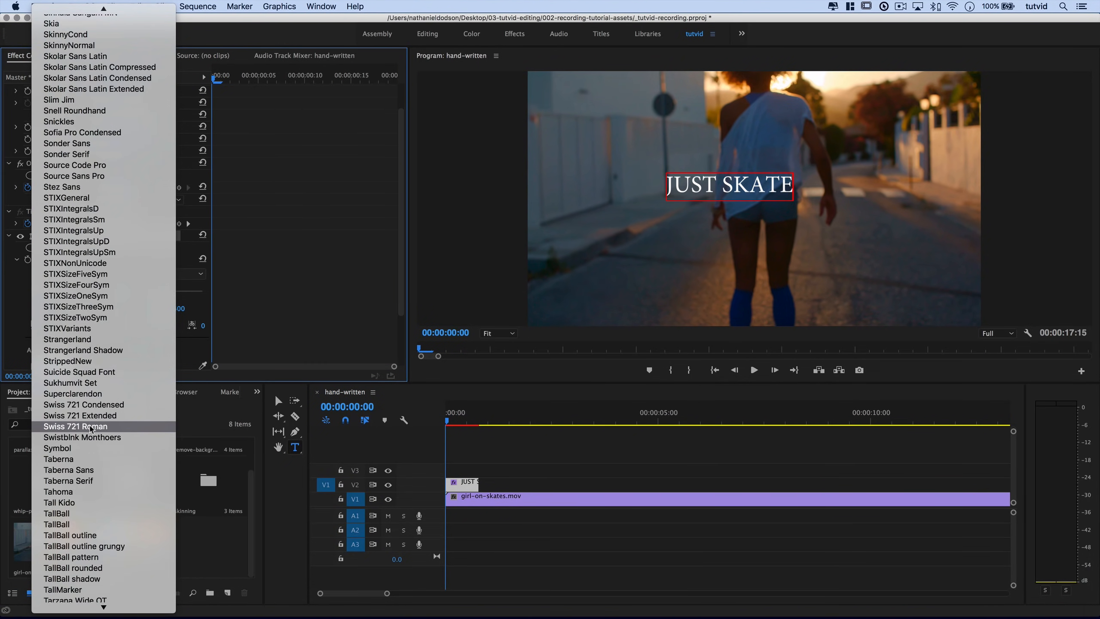
scroll(91, 429, up, 10)
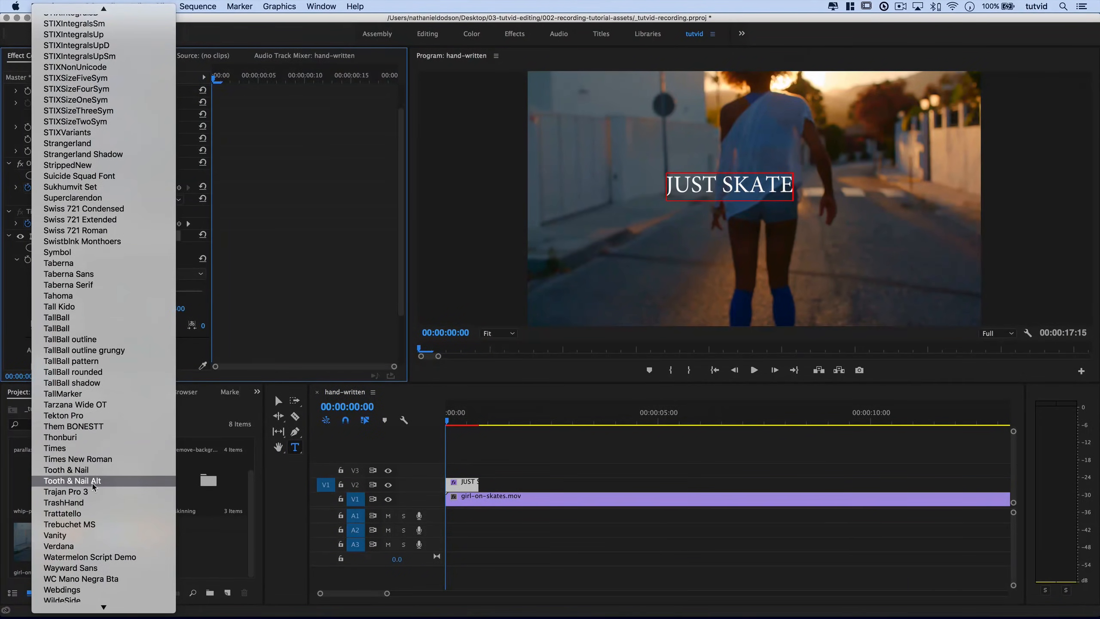
click(89, 474)
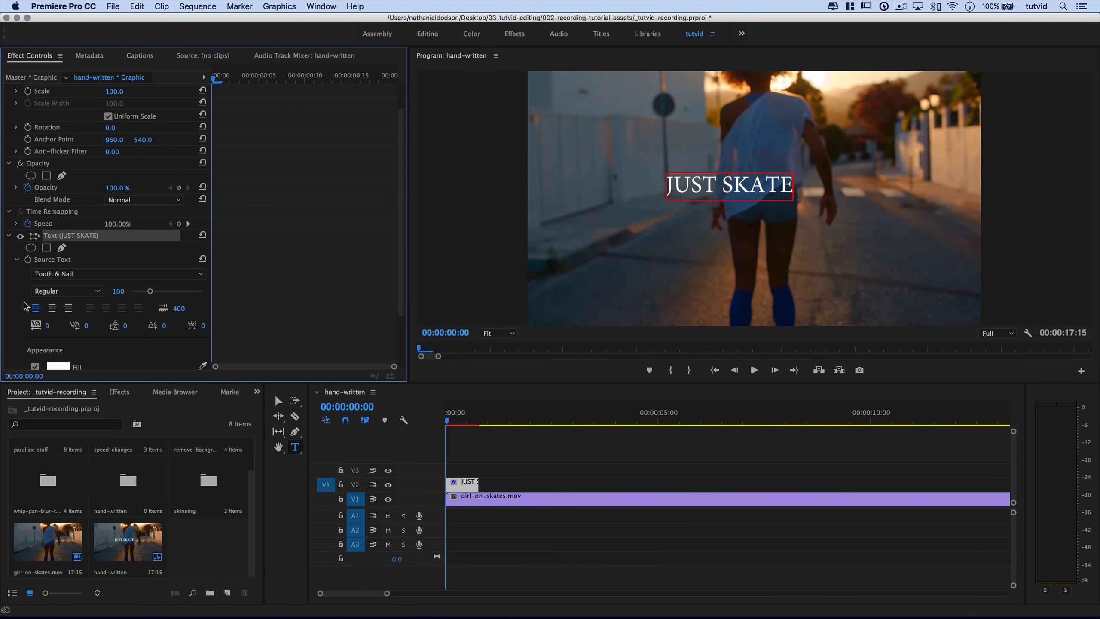
click(333, 300)
key(v)
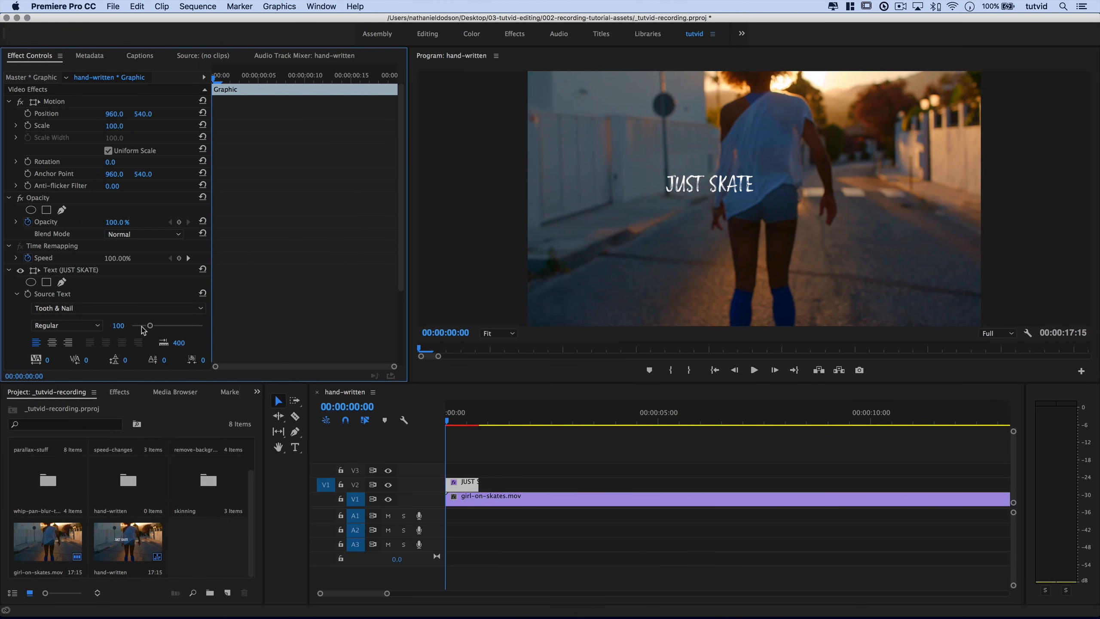
drag(150, 325, 185, 329)
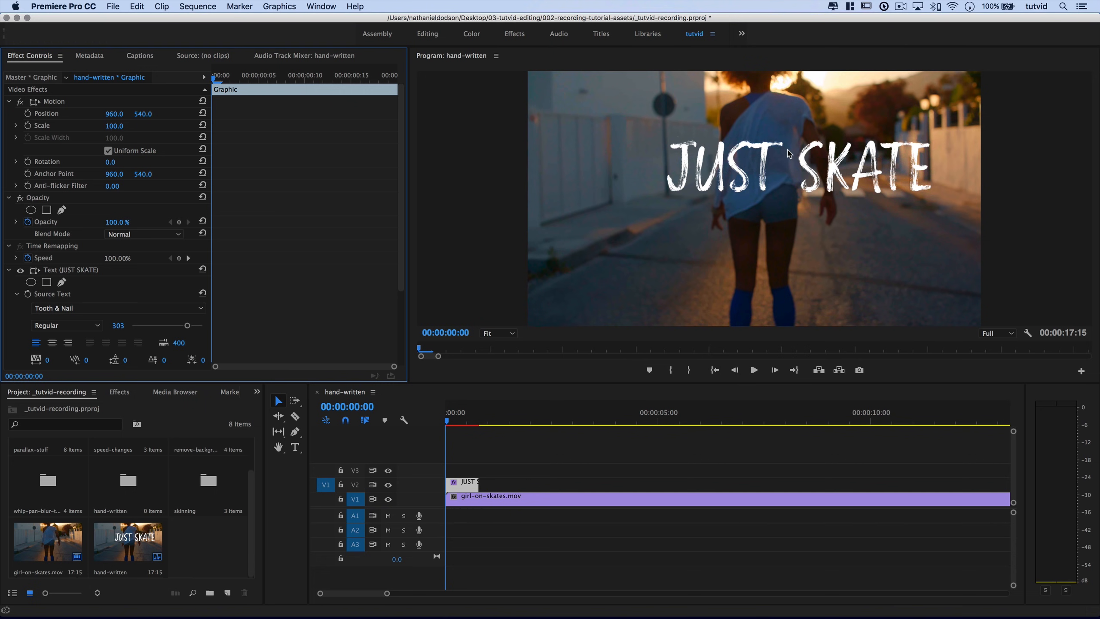
Try the WC Mano Negra Bta font on the JUST SKATE title and return it to Tooth & Nail.
scroll(166, 270, down, 3)
scroll(166, 270, down, 2)
click(147, 274)
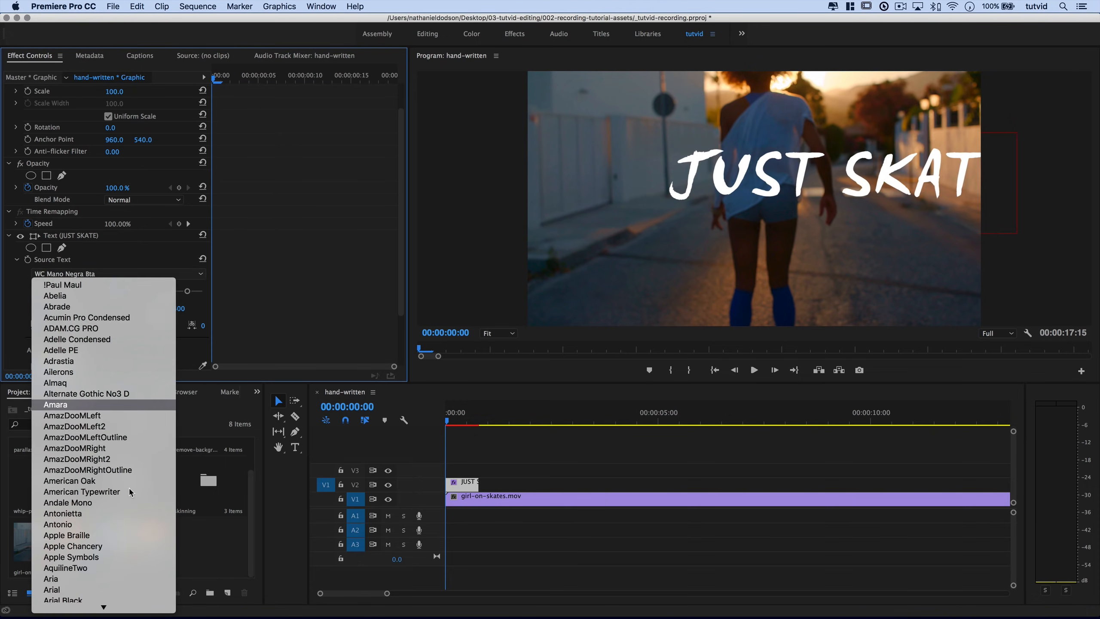
scroll(130, 435, down, 20)
scroll(129, 495, down, 10)
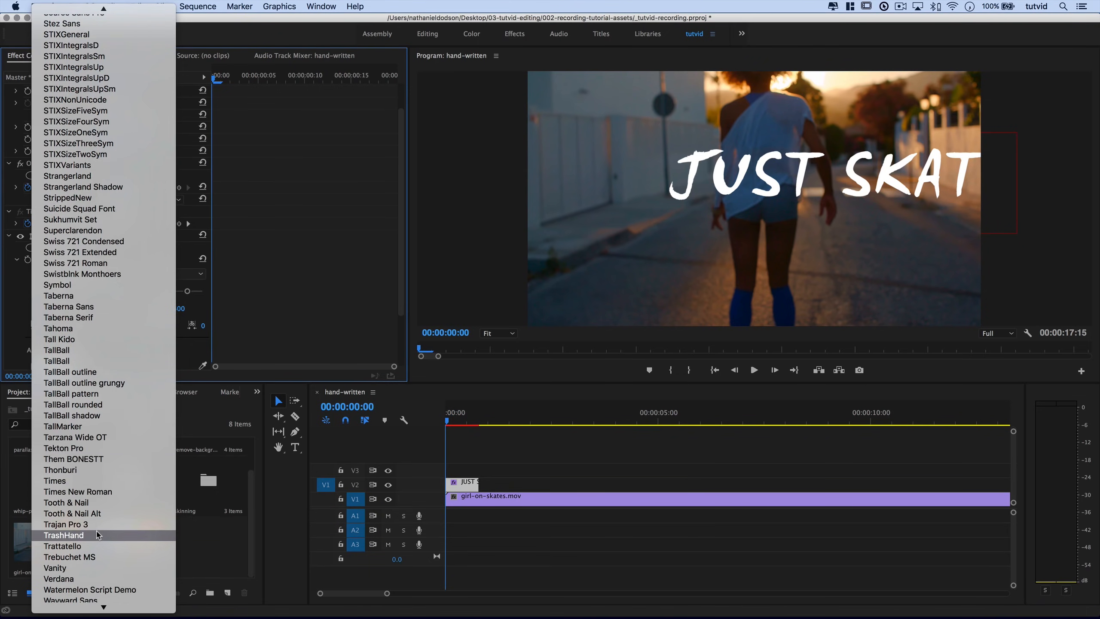
click(95, 503)
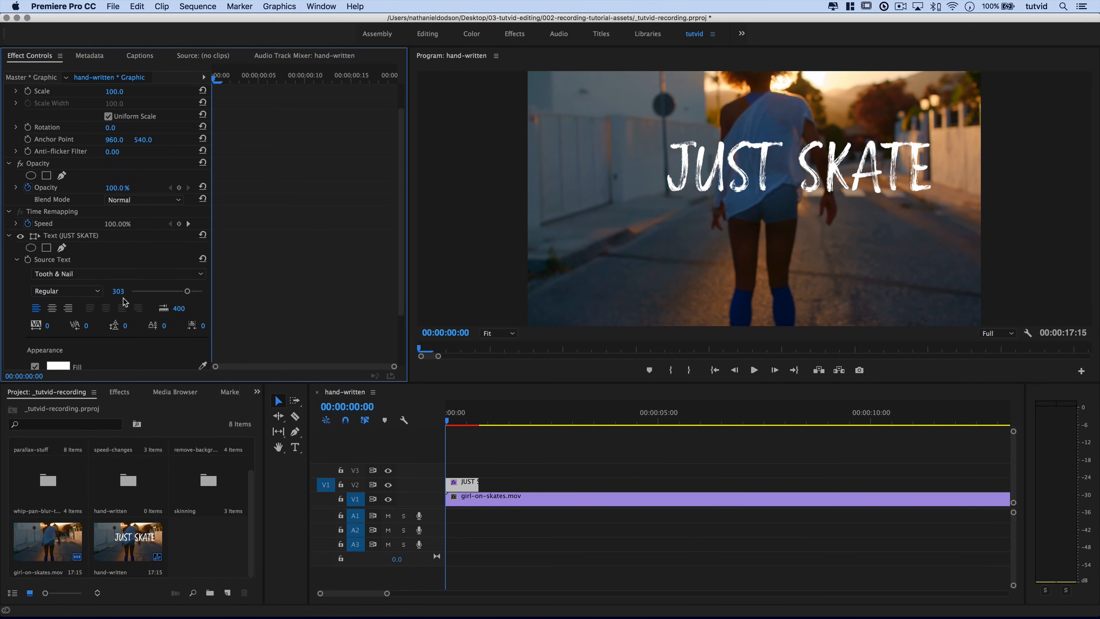
Set the title's tracking to 162 and reposition the text across the middle of the frame.
drag(47, 325, 117, 325)
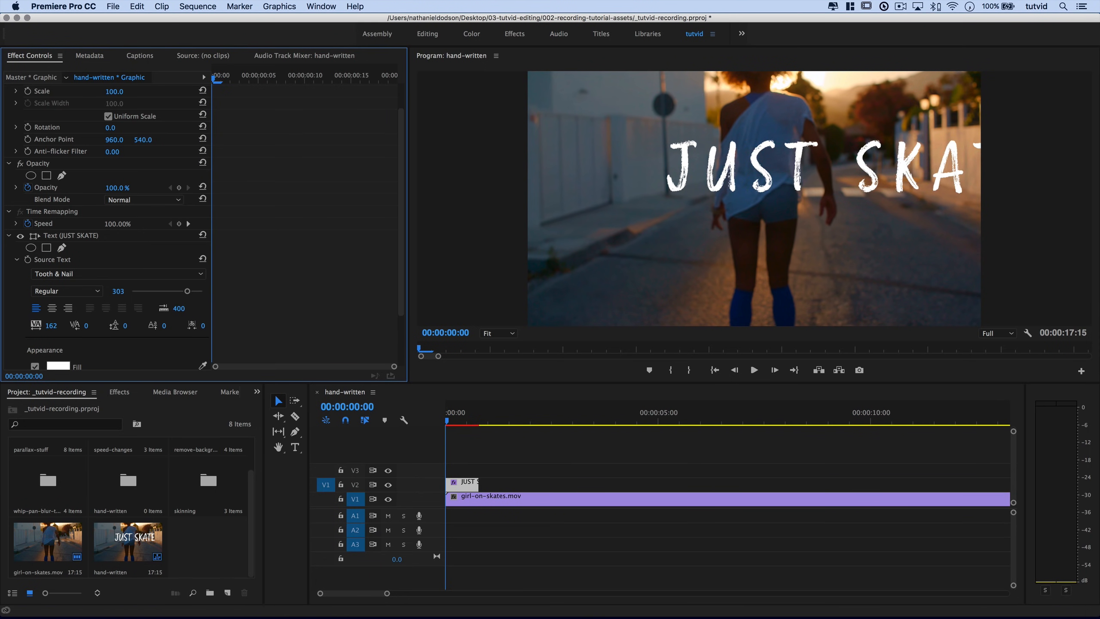
click(473, 484)
drag(794, 166, 698, 195)
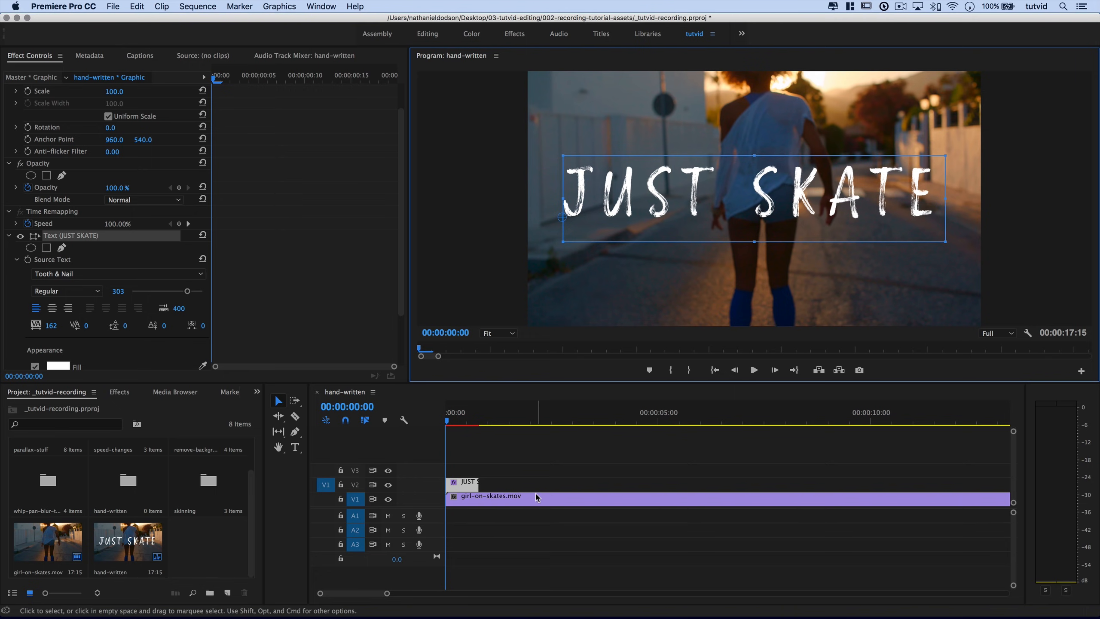
Extend the JUST SKATE clip on V2 to about 12 seconds and return the playhead to the sequence start.
drag(478, 484, 996, 489)
drag(707, 416, 447, 416)
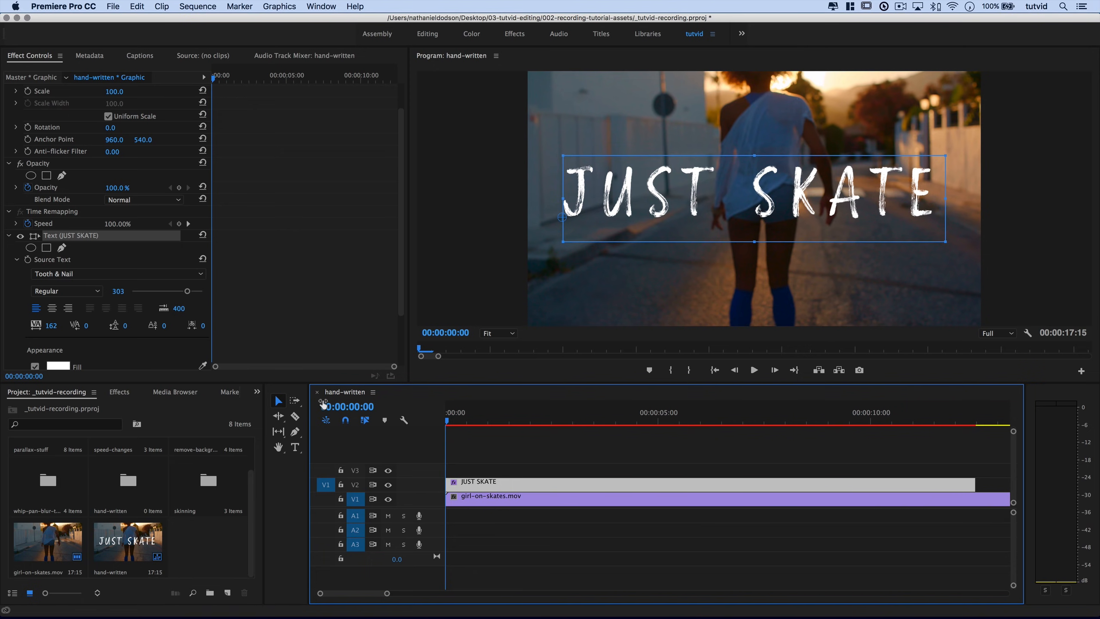
Create a 1920 × 1080, 25 fps adjustment layer and place it on V3, matching the JUST SKATE clip's length.
click(225, 594)
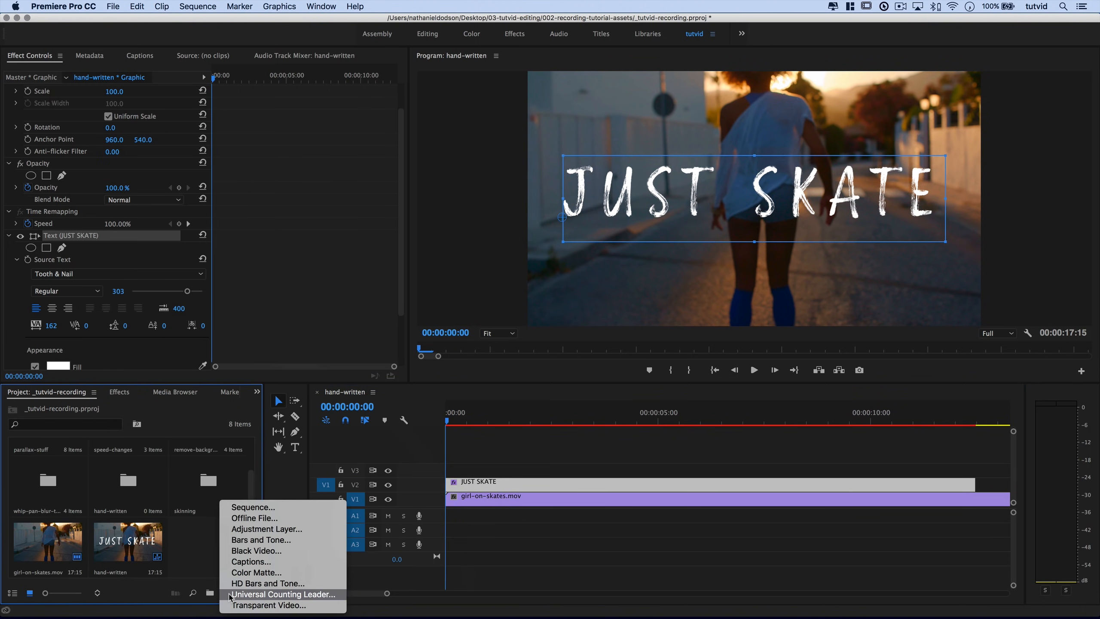
click(267, 529)
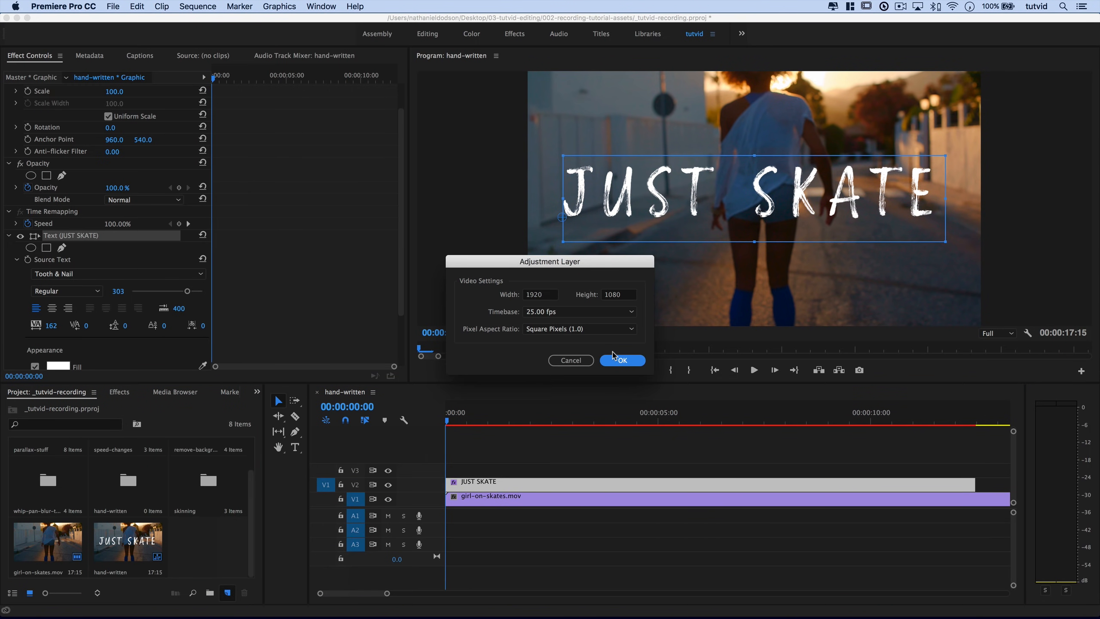
click(621, 360)
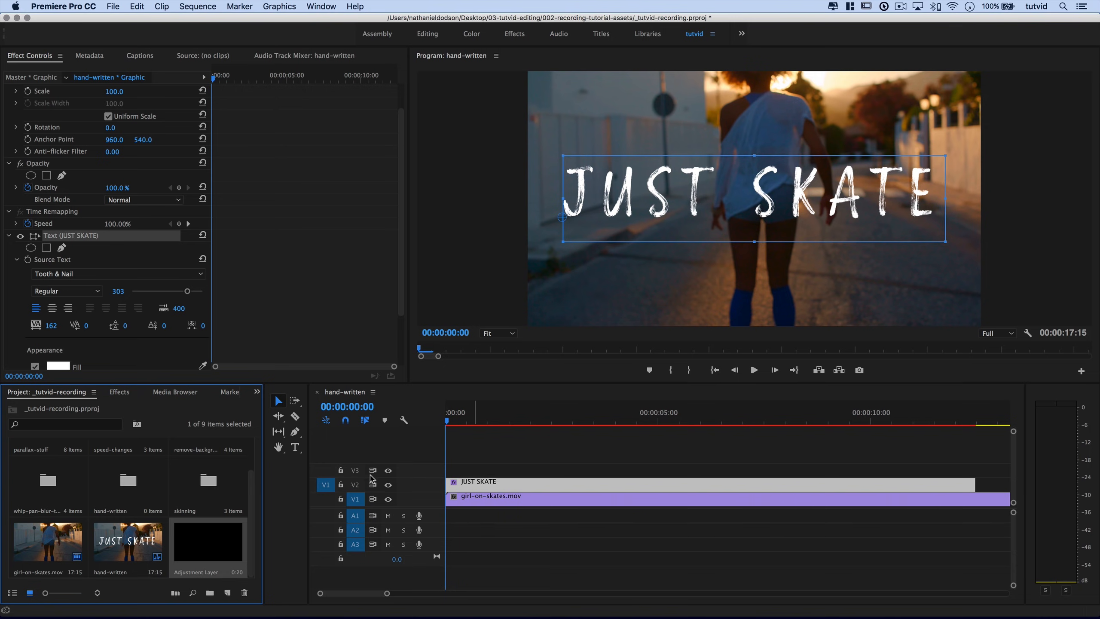
drag(224, 536, 975, 463)
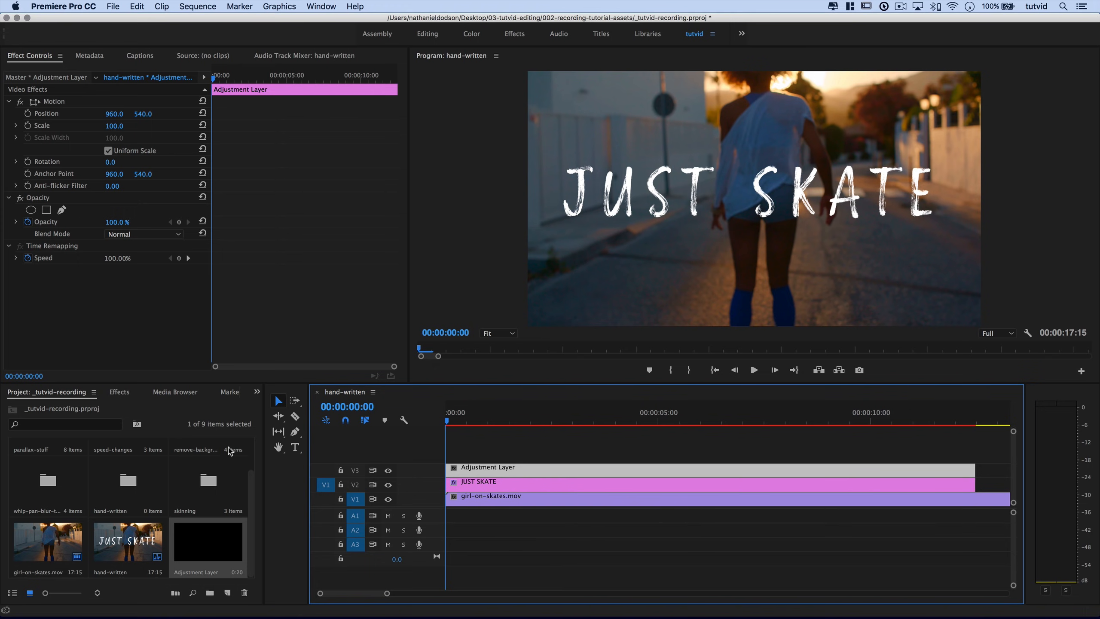
Apply the Write-on video effect to the adjustment layer on V3 and collapse the effects folders.
click(120, 392)
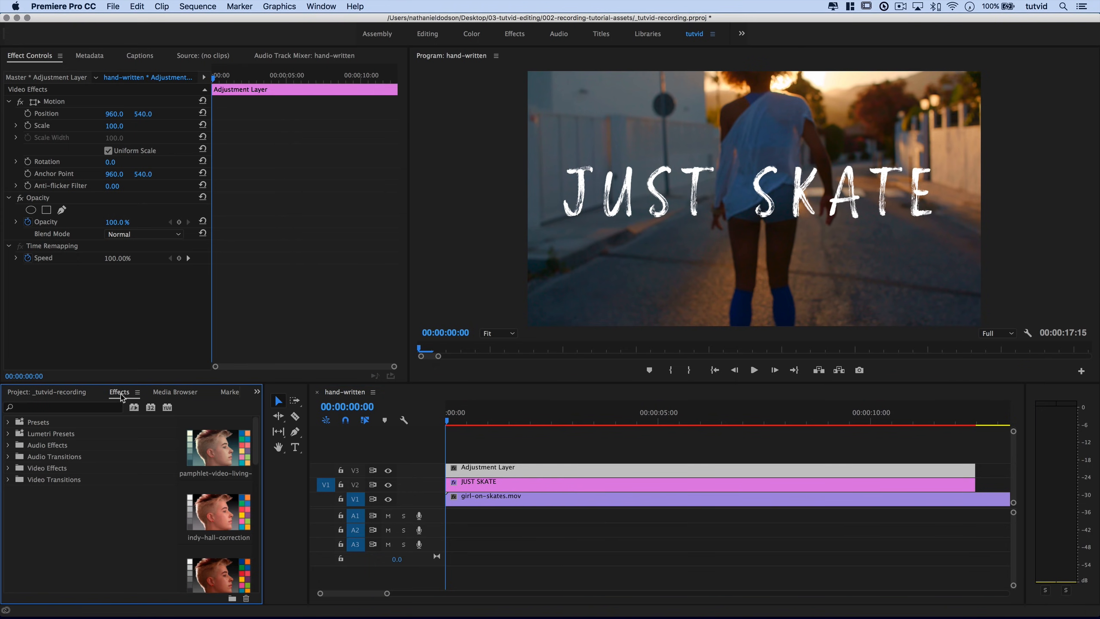
double_click(48, 468)
double_click(44, 538)
scroll(86, 539, down, 5)
click(60, 503)
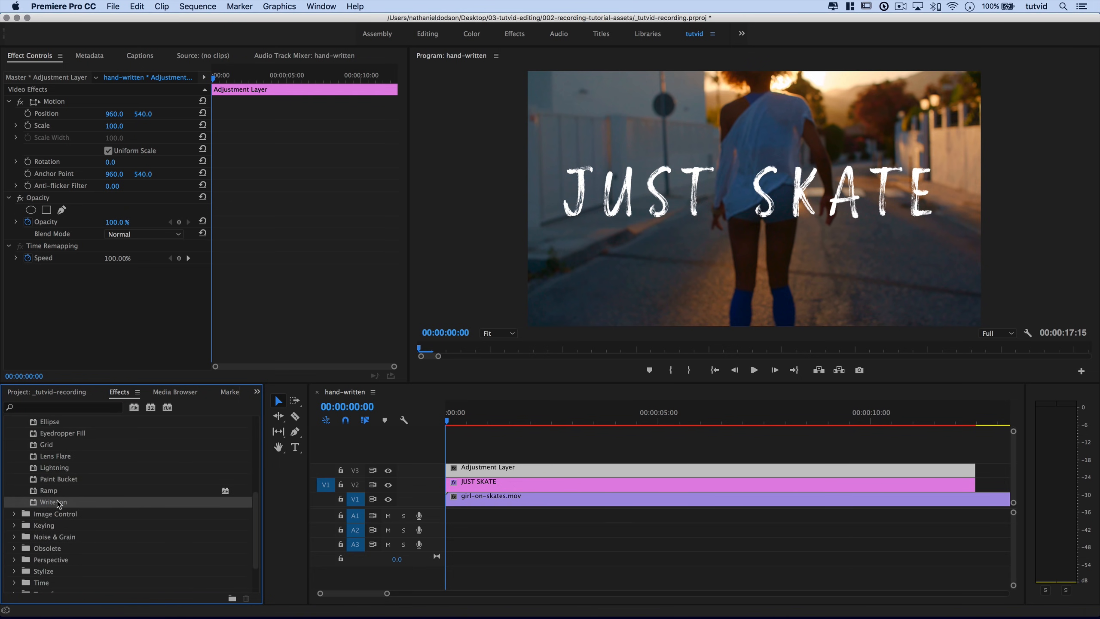
drag(59, 504, 502, 472)
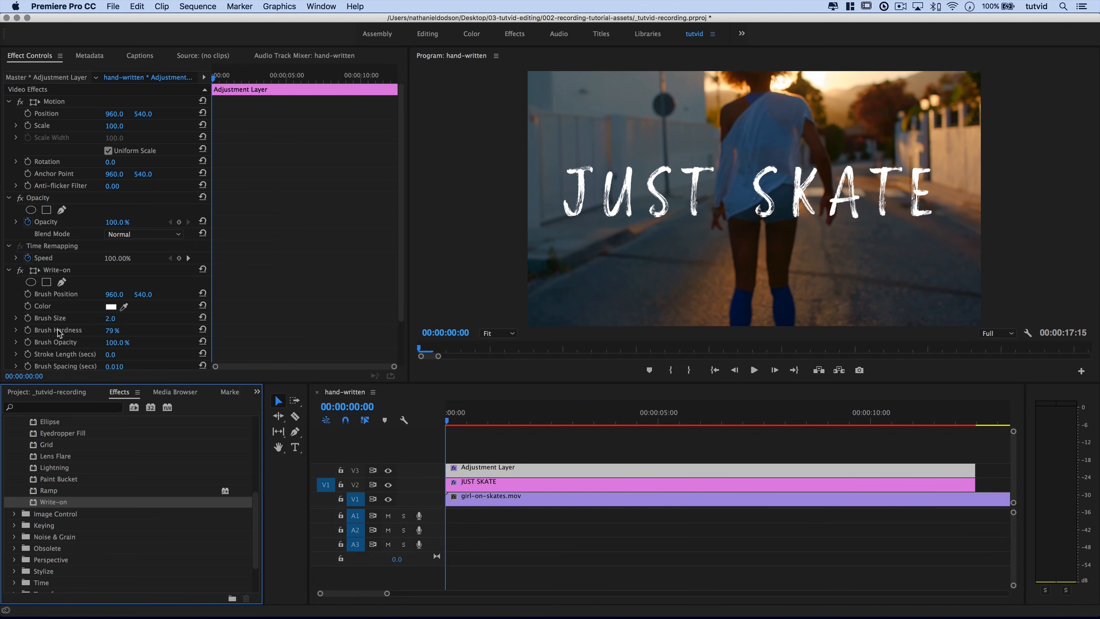
scroll(67, 492, up, 5)
click(15, 514)
click(8, 446)
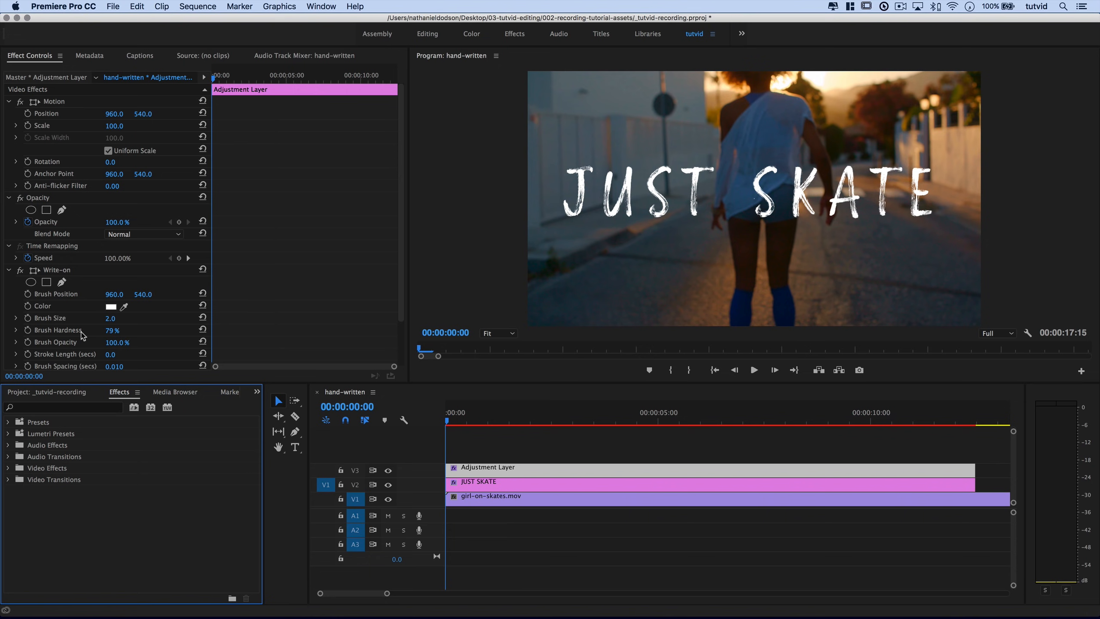
Set the Write-on effect's brush size to 28 and brush hardness to 65%.
scroll(82, 331, down, 3)
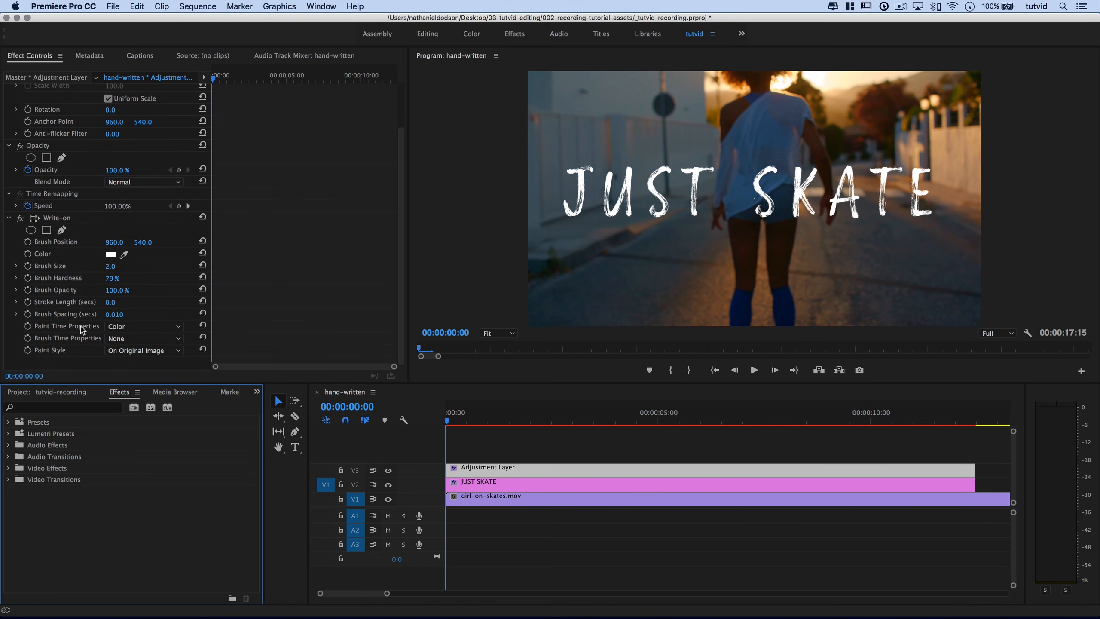
click(115, 265)
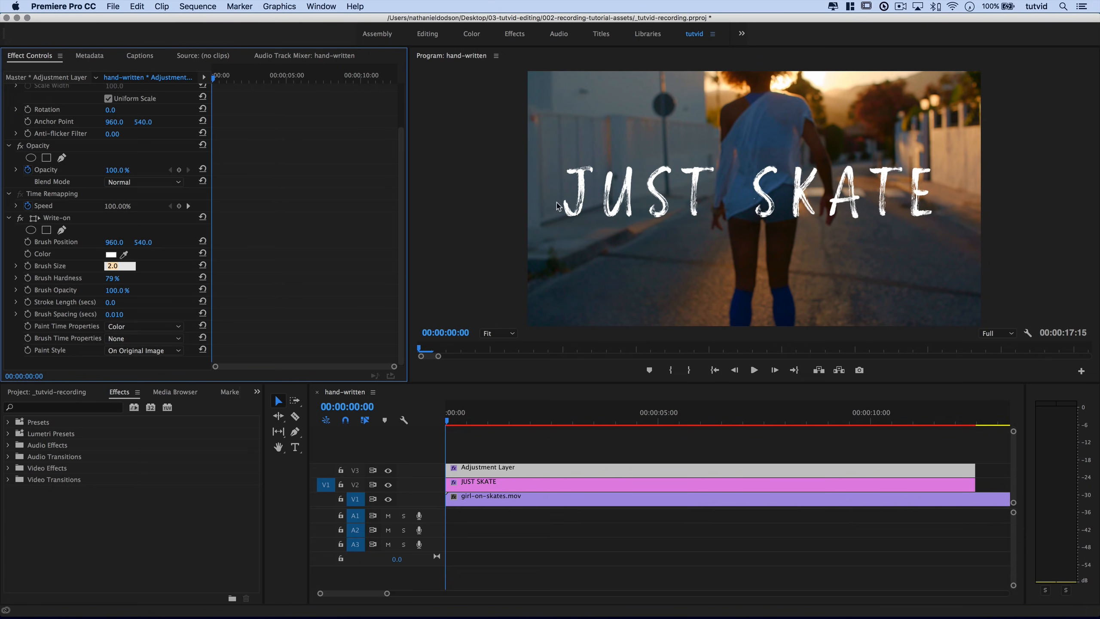
text(25)
key(Tab)
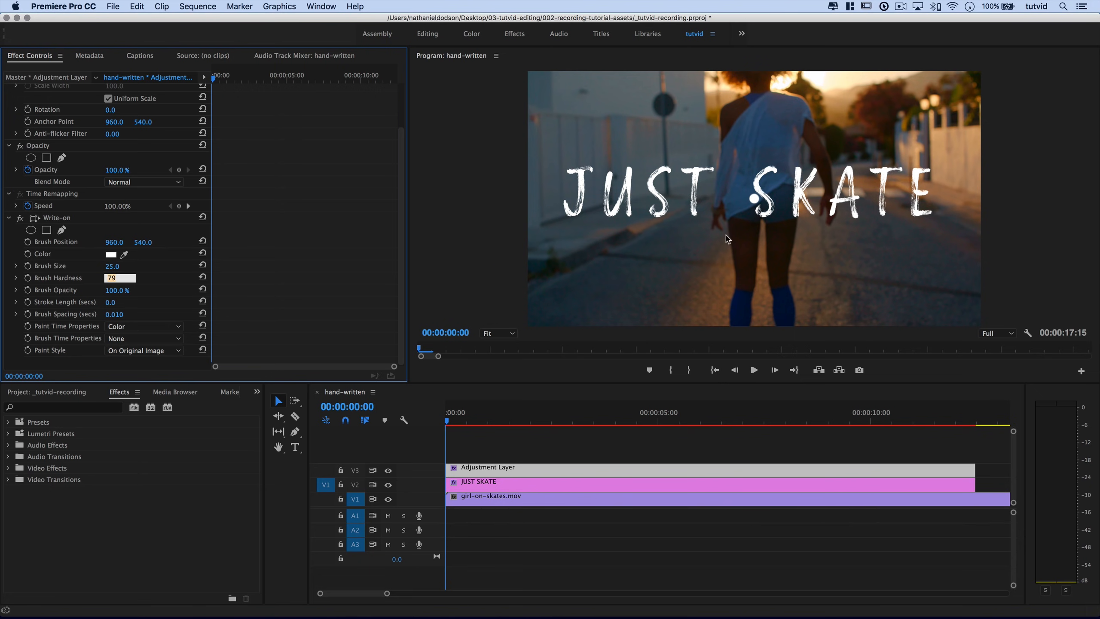
key(shift+Tab)
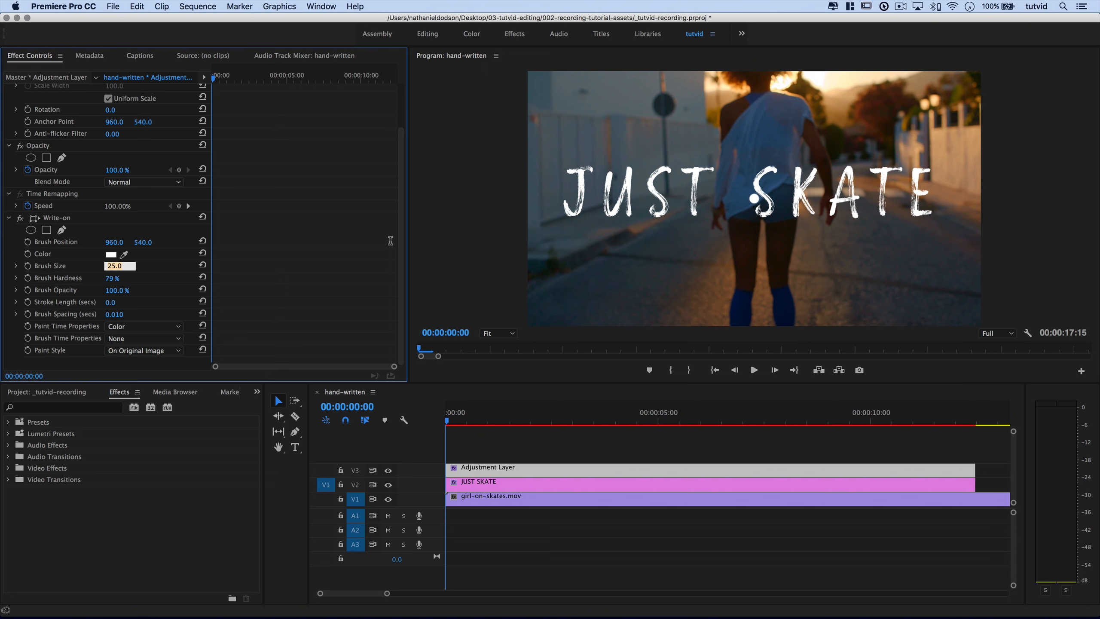
key(Tab)
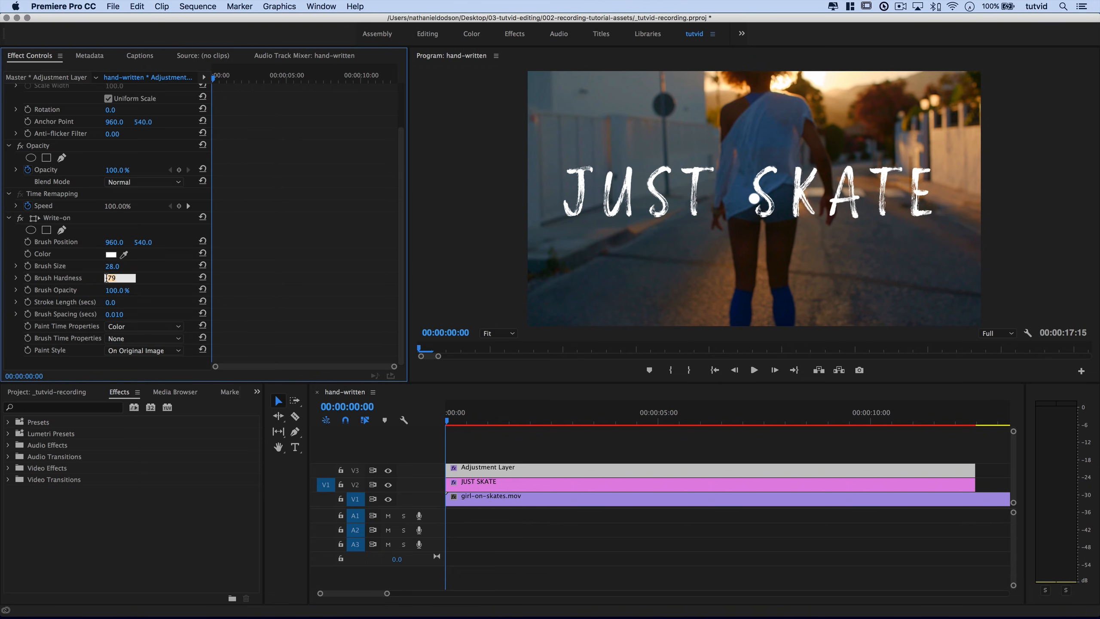
key(Tab)
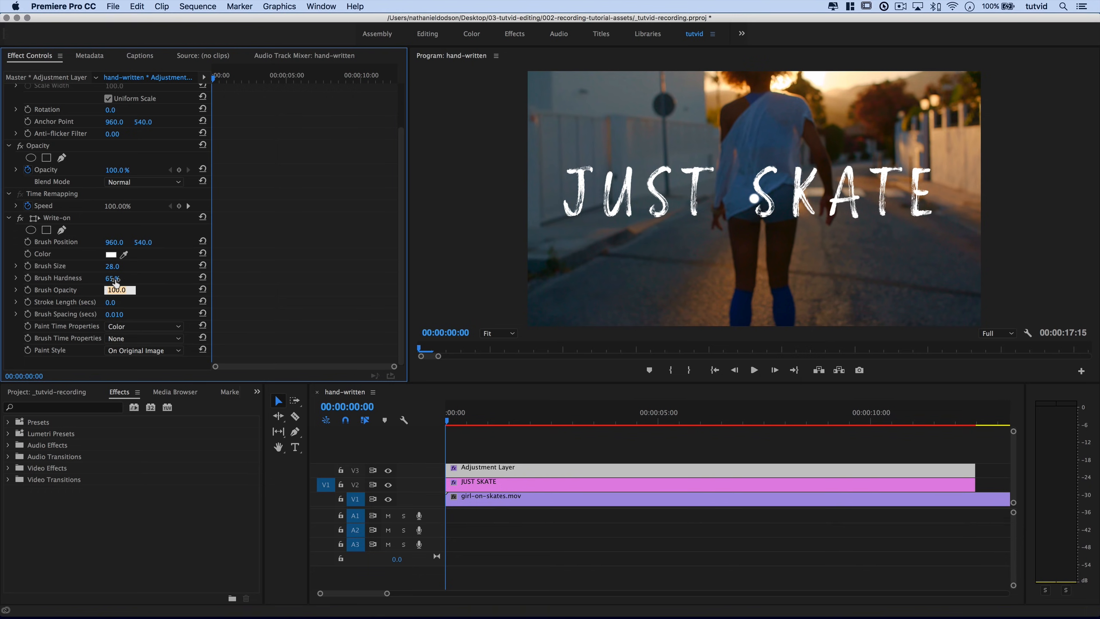
Set the Write-on effect's stroke length to 50 seconds and brush spacing to 0.001 seconds.
click(119, 305)
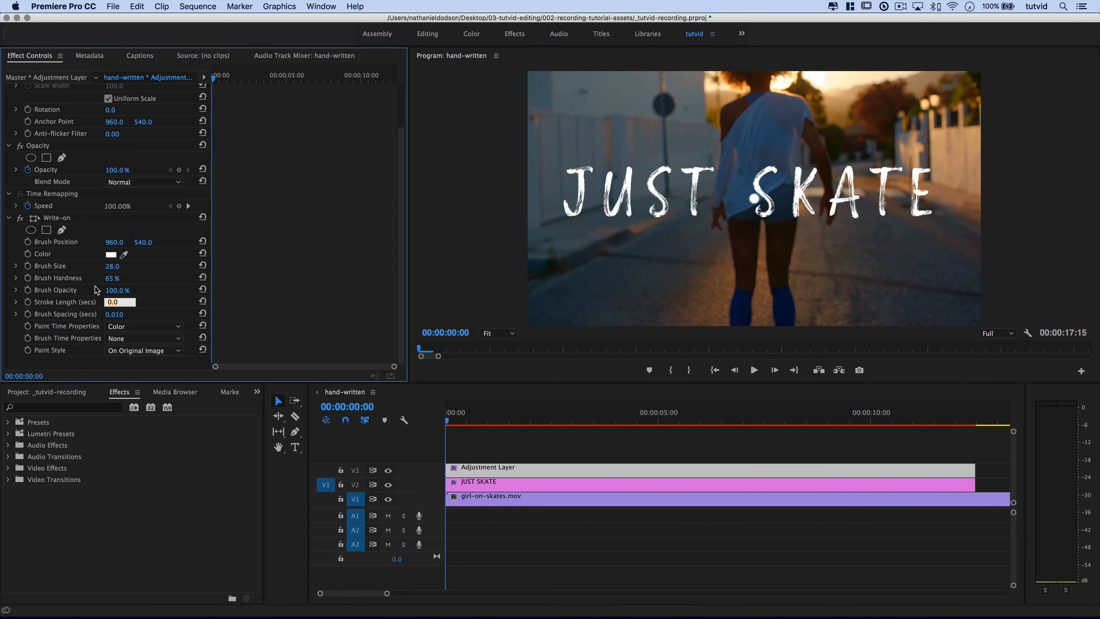
text(50)
key(Tab)
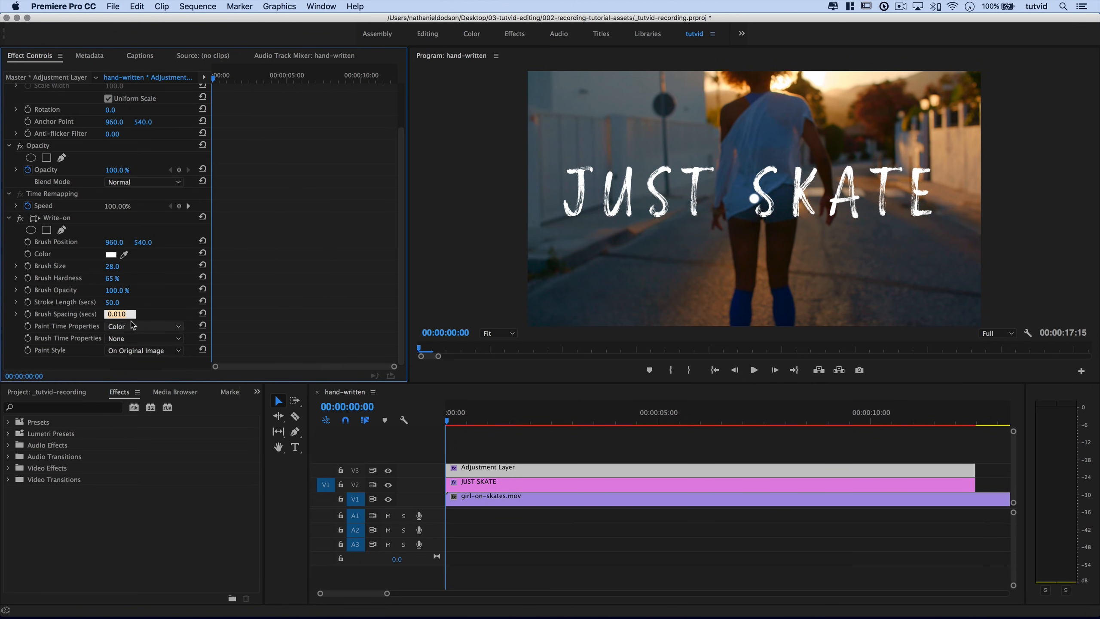
text(0.001)
key(Return)
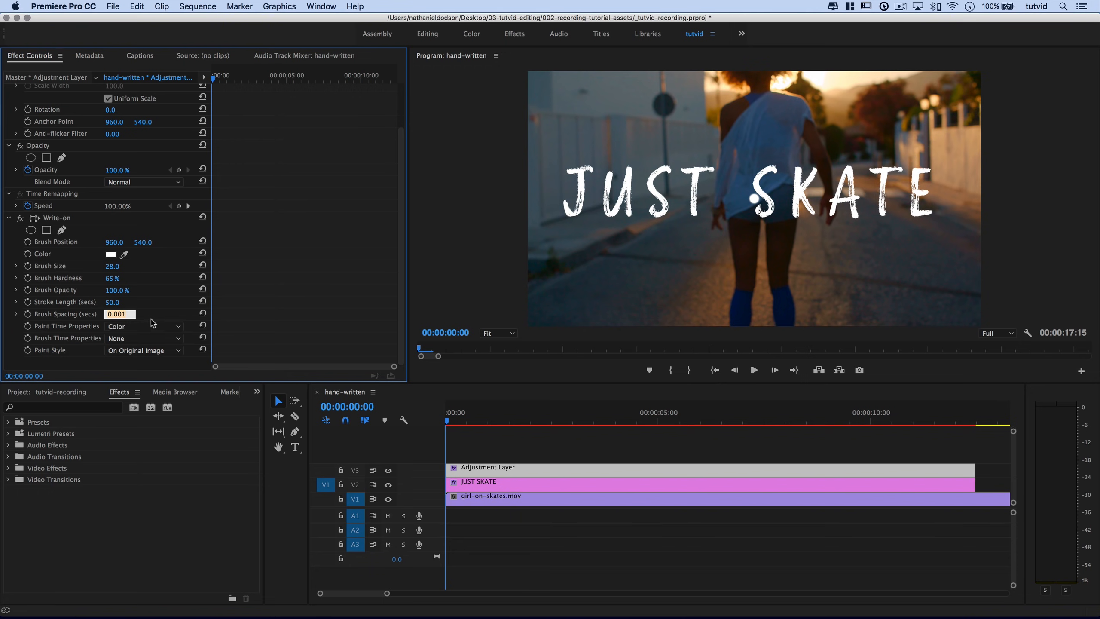
click(150, 311)
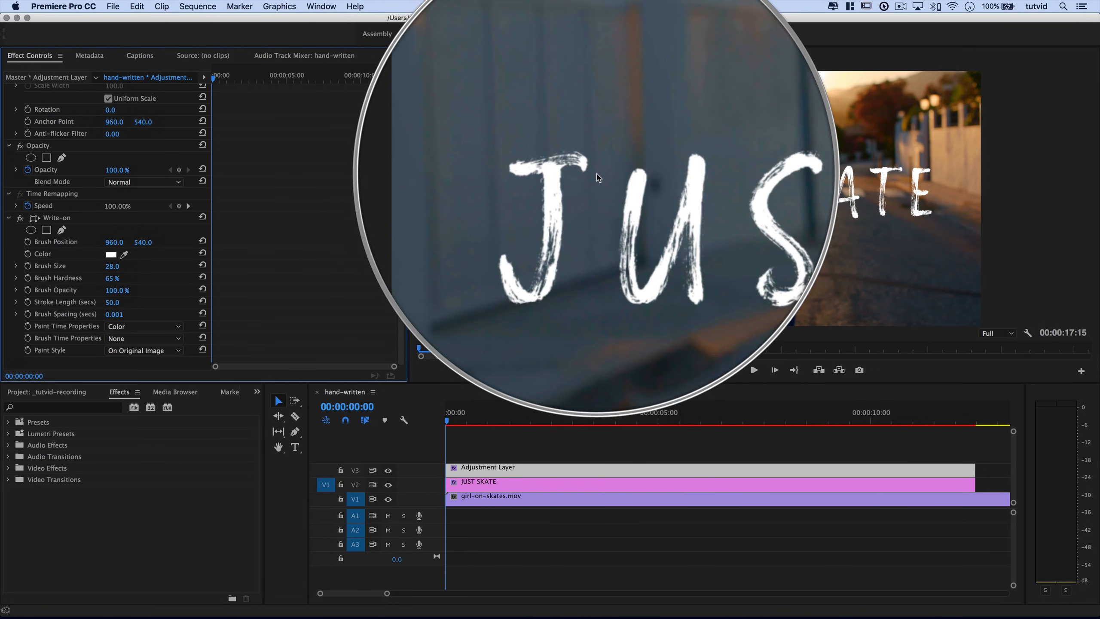
Move the Write-on brush just above the J to about 224, 372 and start Brush Position keyframing at 00:00:00:01.
click(56, 221)
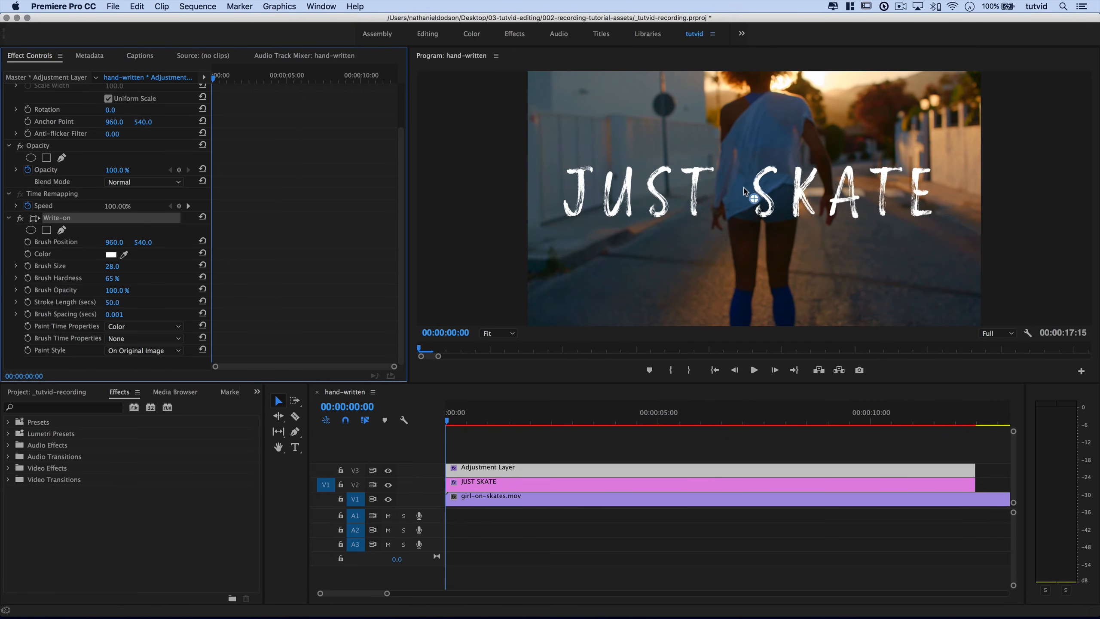
drag(455, 383, 454, 442)
click(499, 390)
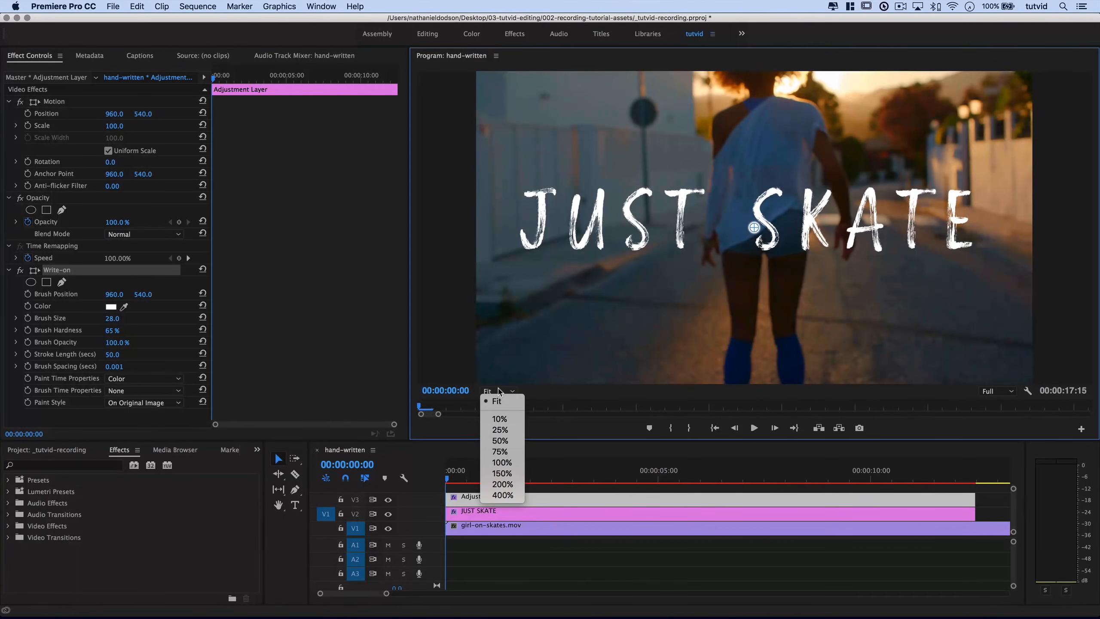
click(503, 484)
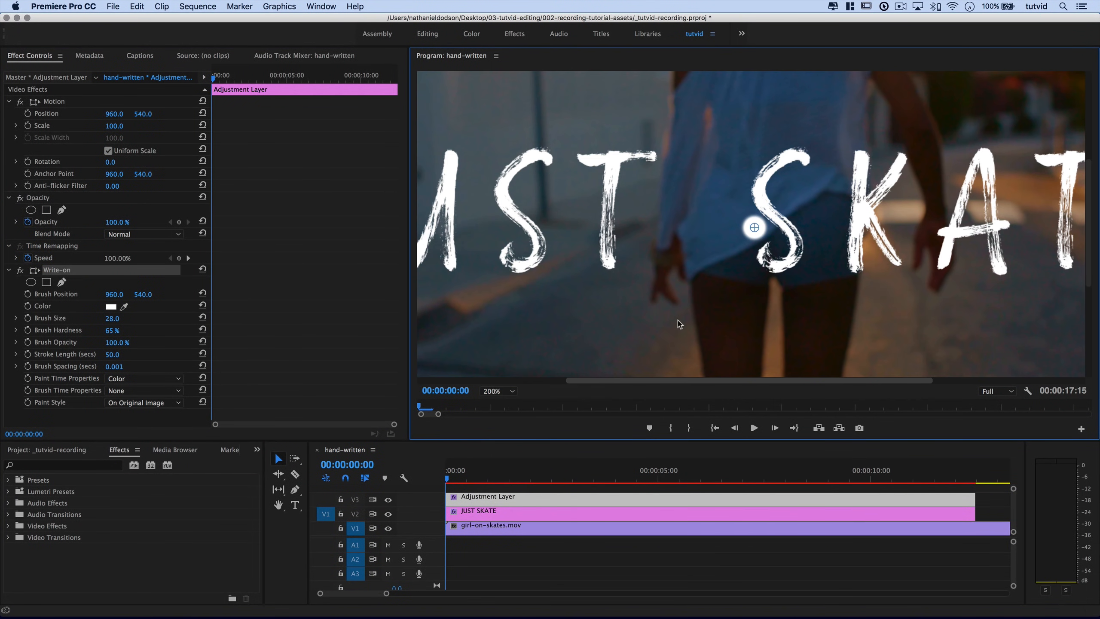
drag(755, 228, 454, 156)
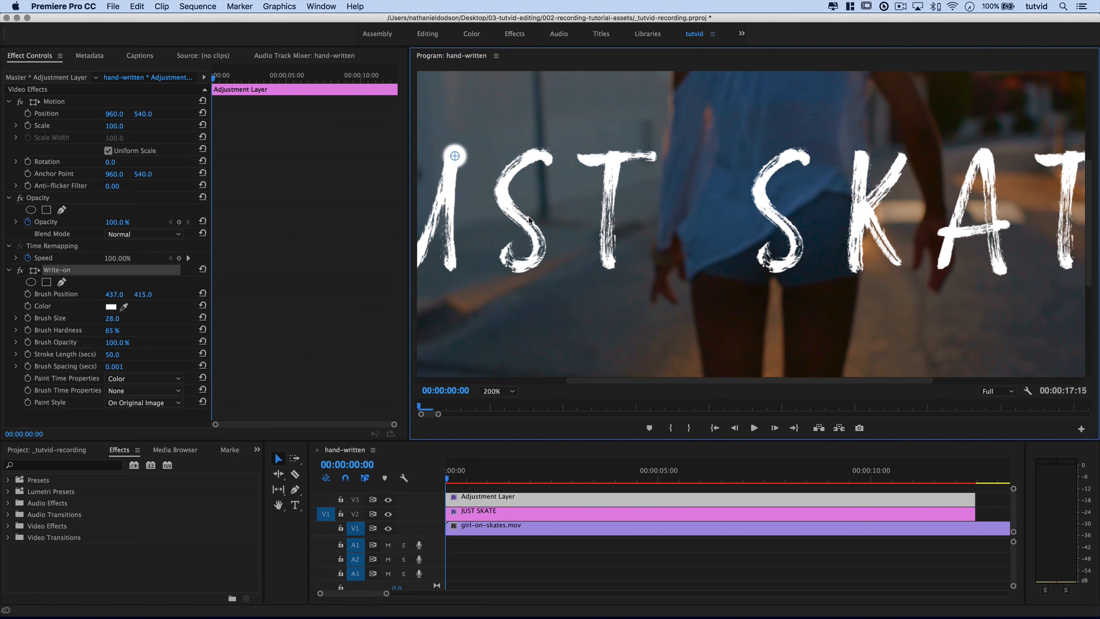
key(Right)
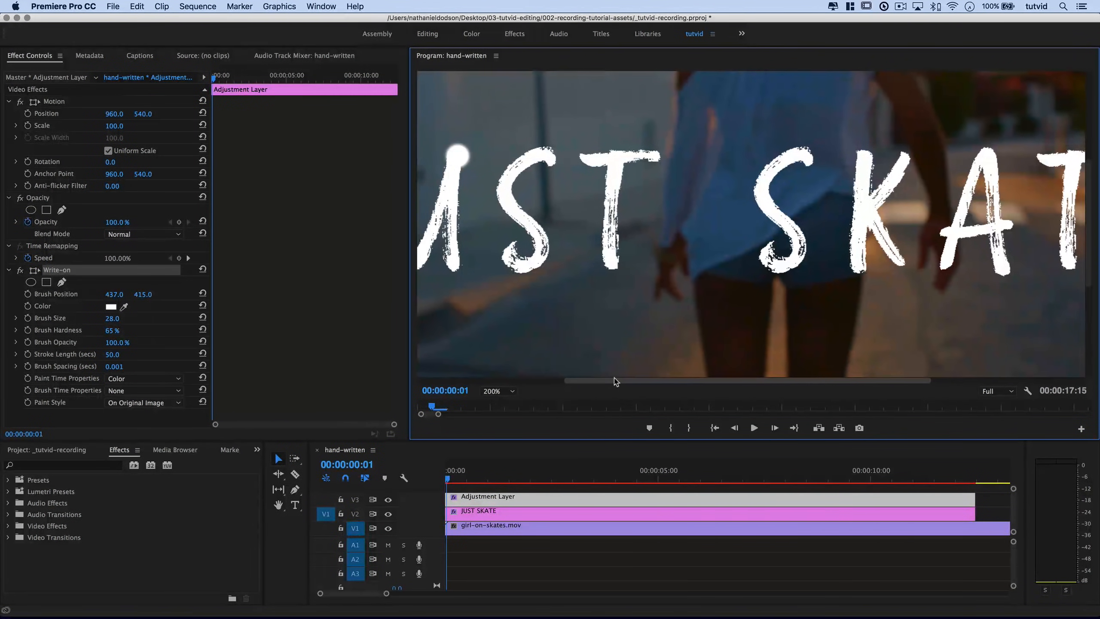
drag(614, 378, 464, 378)
mouse_move(718, 155)
mouse_down()
mouse_move(650, 160)
mouse_move(605, 146)
mouse_move(604, 134)
mouse_up()
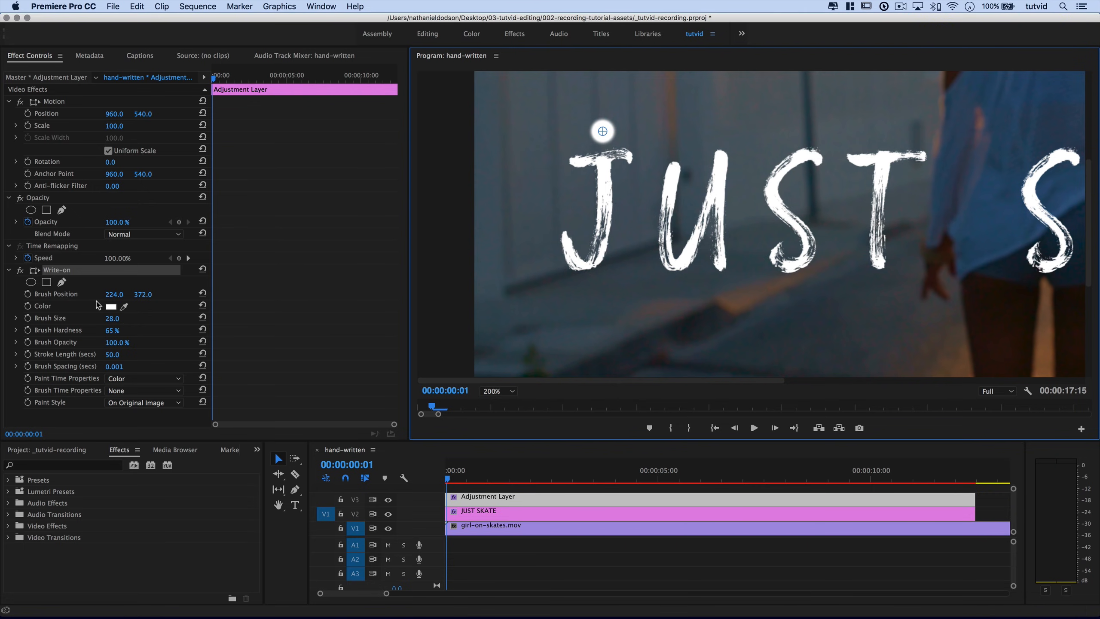
click(28, 295)
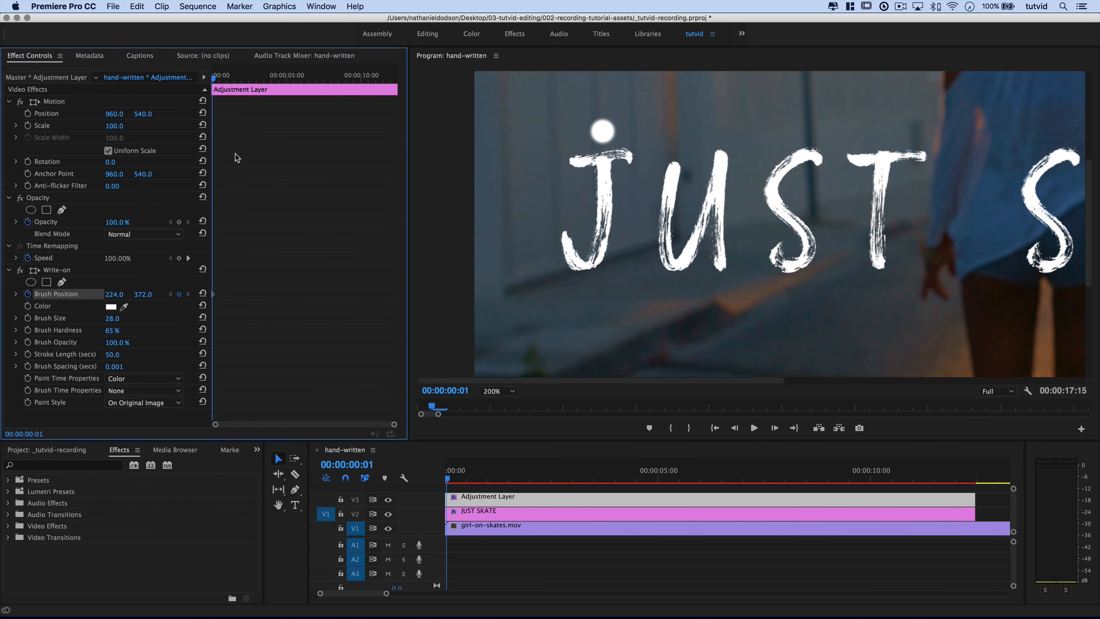
Keyframe the brush down the J's stem, at about 224, 441 on frame 2 and 224, 506 on frame 3.
key(Right)
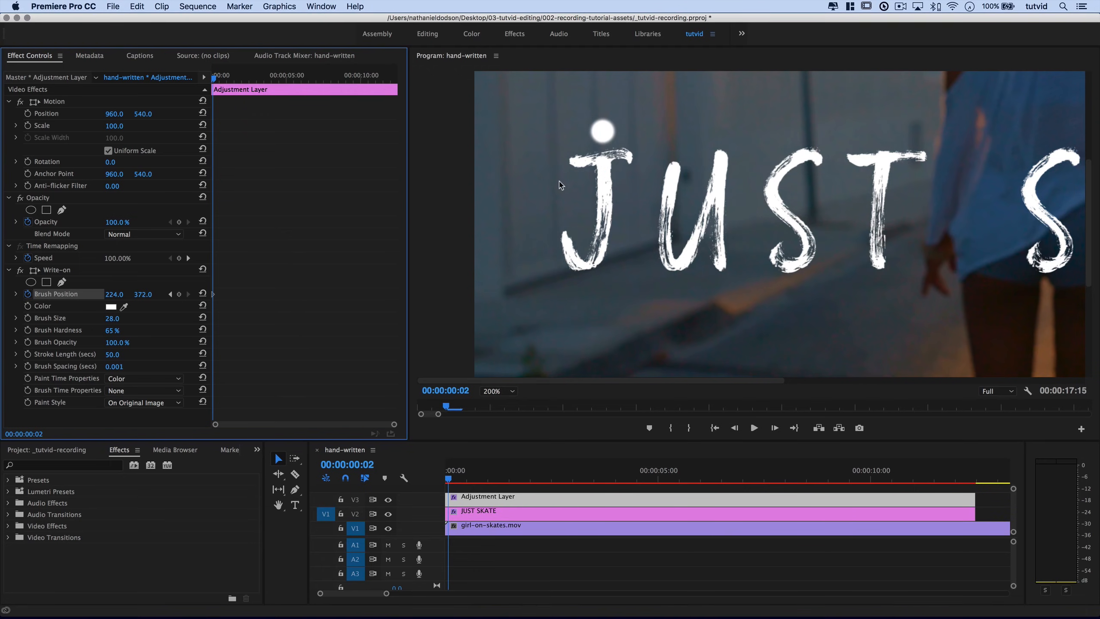
click(45, 273)
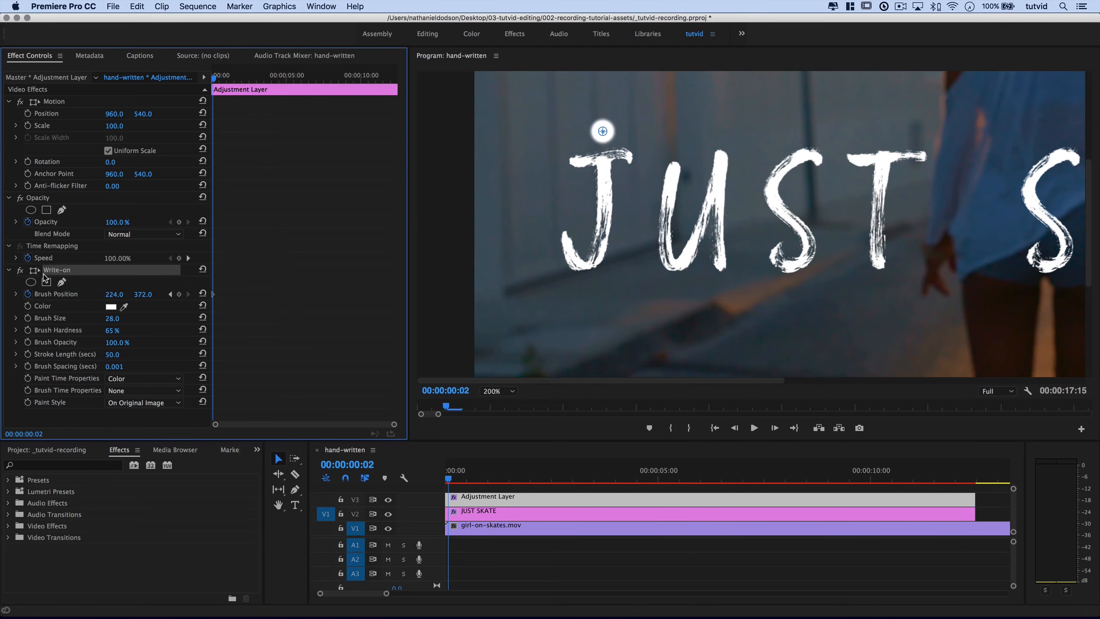
drag(603, 134, 604, 160)
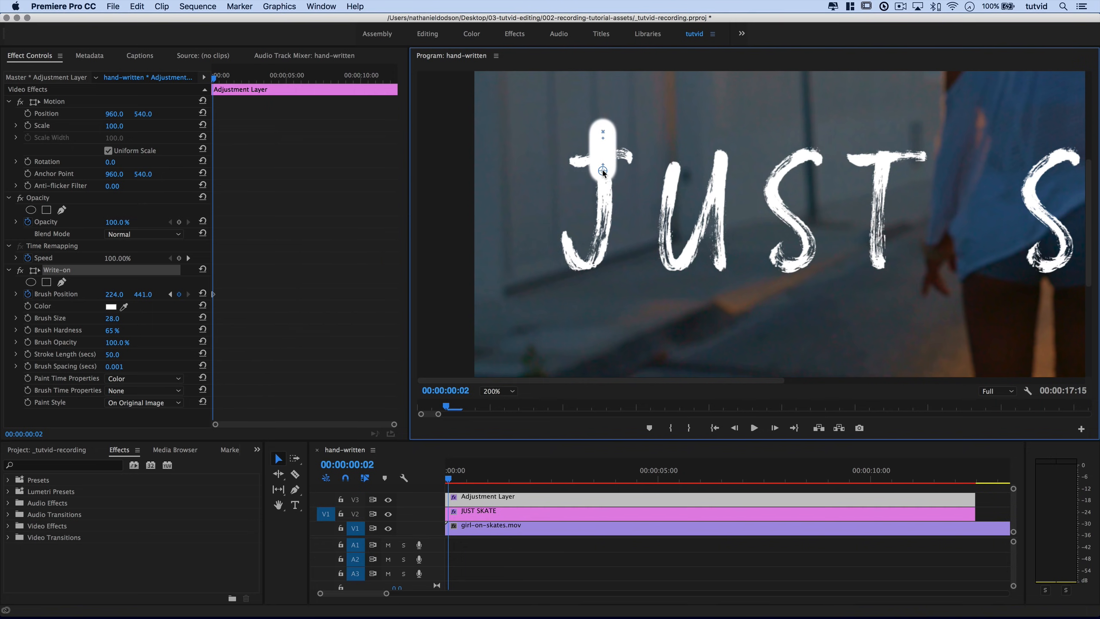
key(Right)
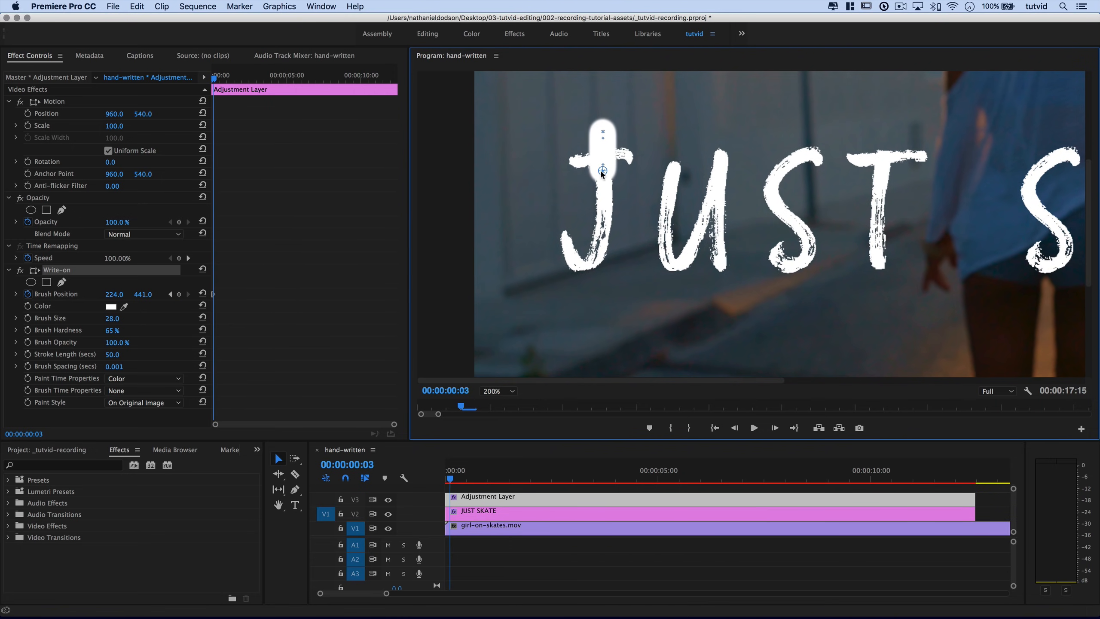
drag(602, 191, 601, 210)
Advance to frame 4 and keyframe the brush at the bottom of the J's stem, at about 220, 571.
key(Right)
click(239, 264)
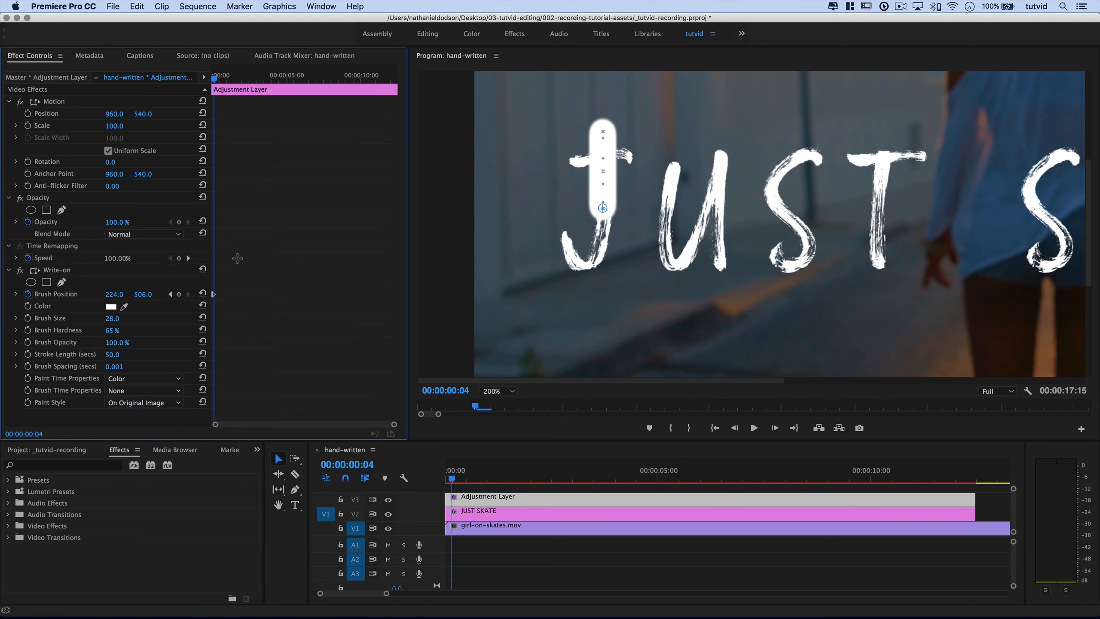
key(=)
key(=)
key(=)
key(=)
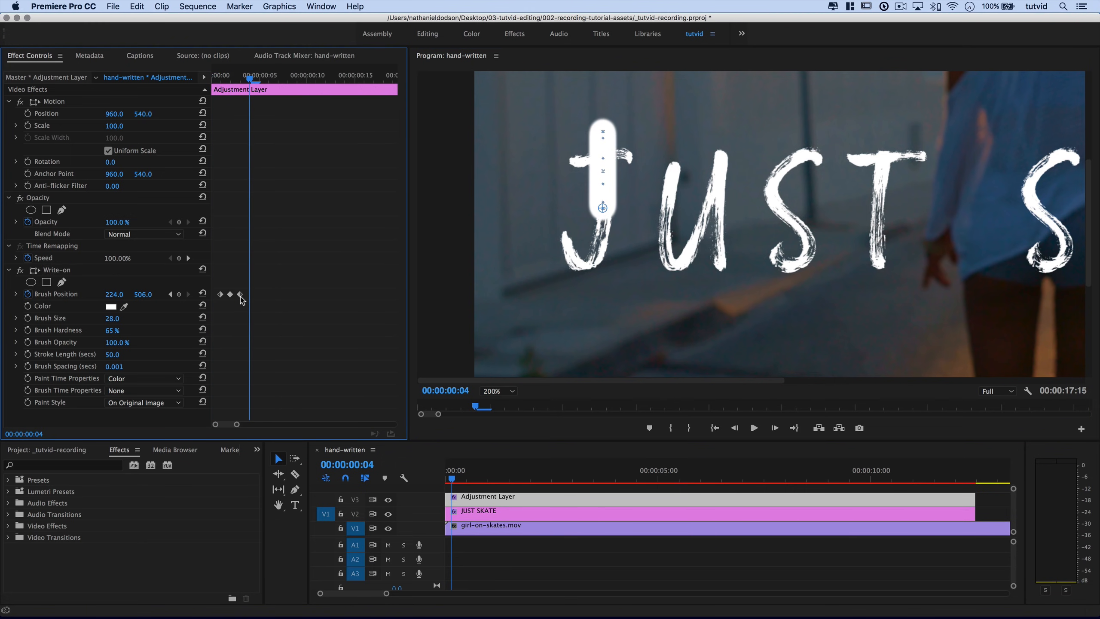
key(-)
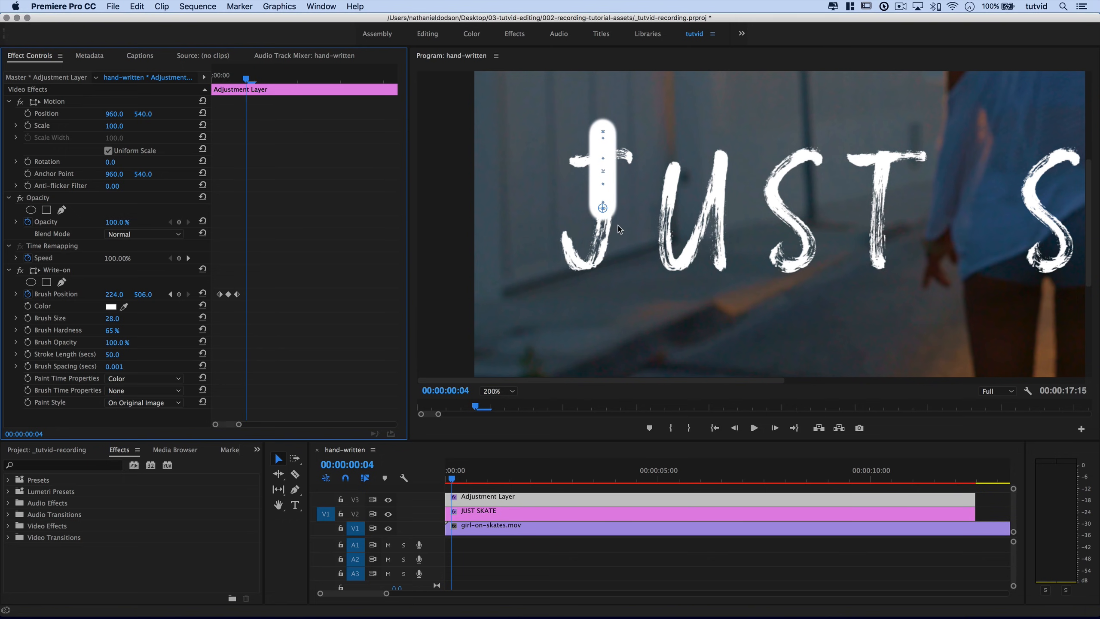
click(60, 271)
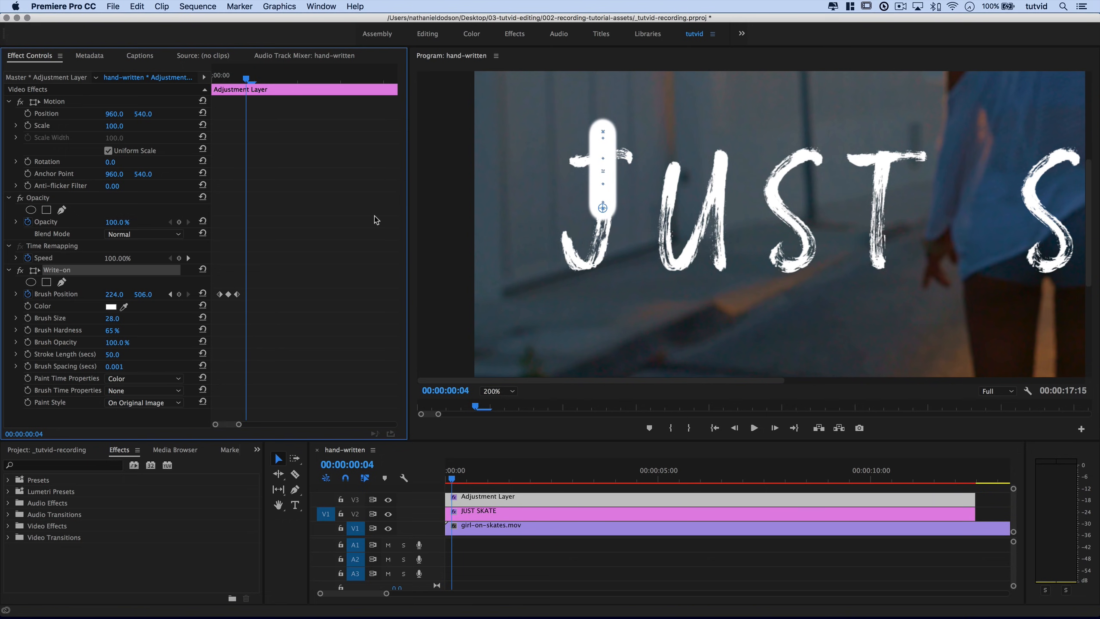
click(604, 211)
drag(605, 243, 600, 245)
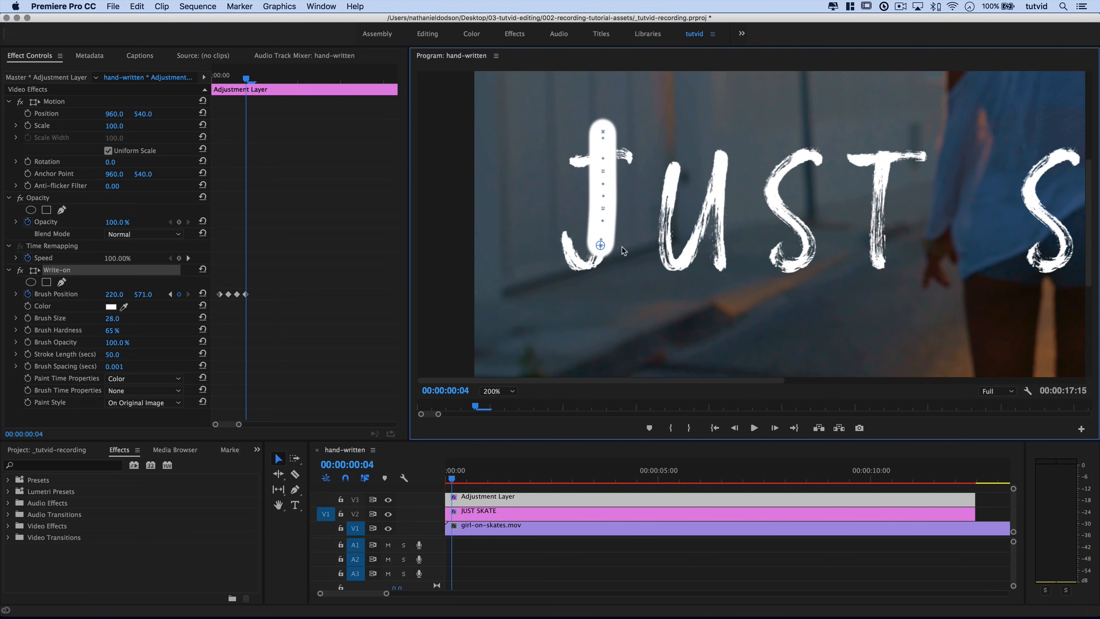
Keyframe the brush around the J's hook over frames 5 to 7, ending just past its tip at about 150, 530.
key(Right)
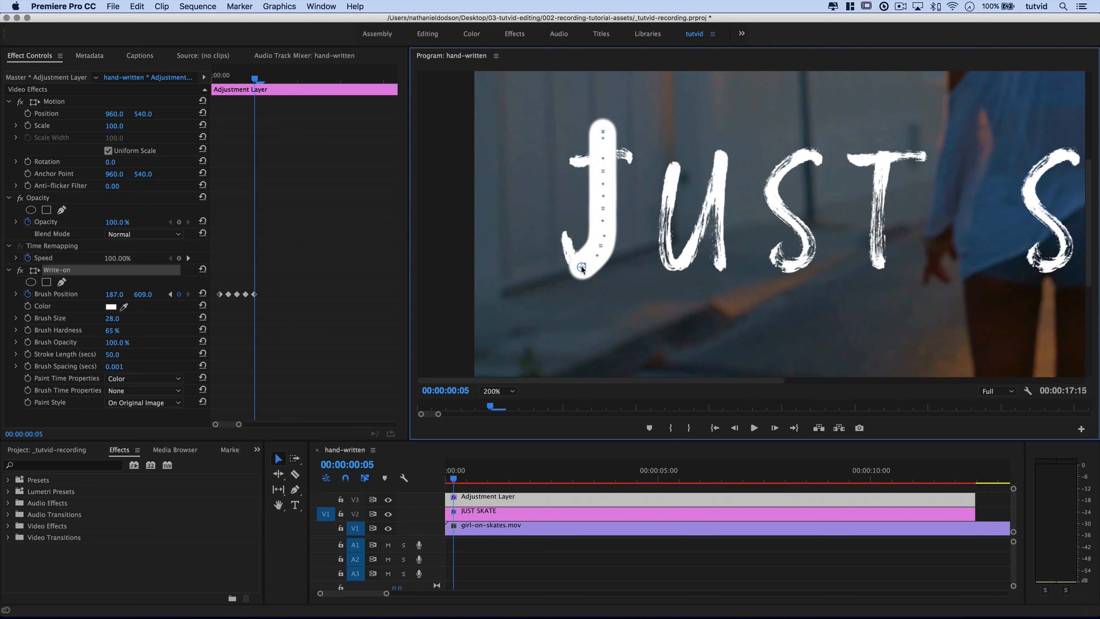
key(Right)
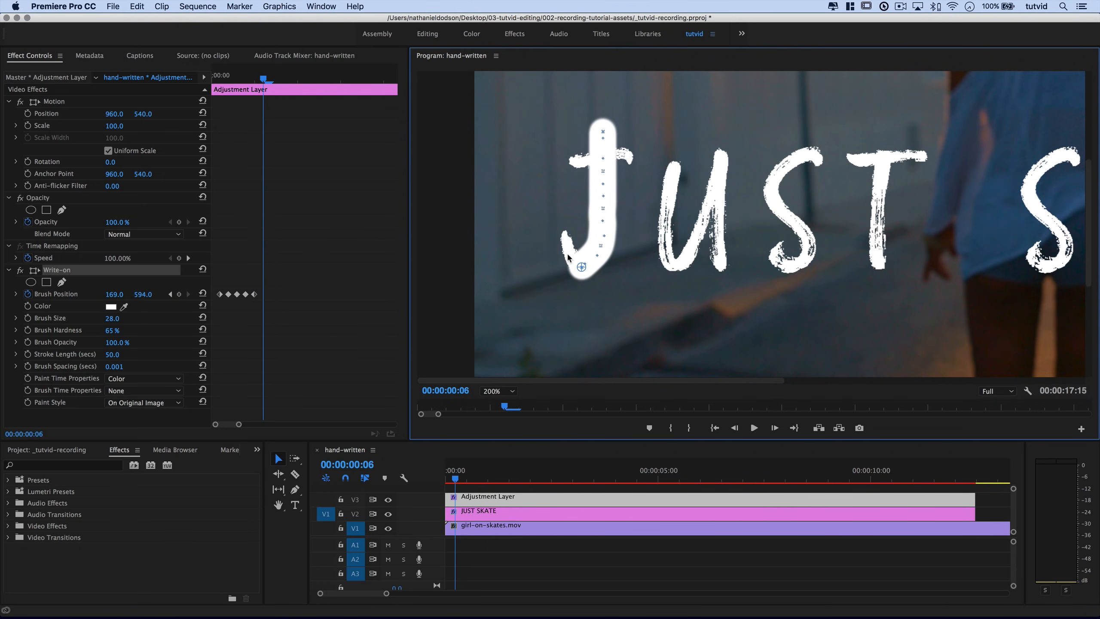
drag(568, 256, 566, 254)
drag(565, 243, 565, 242)
key(Right)
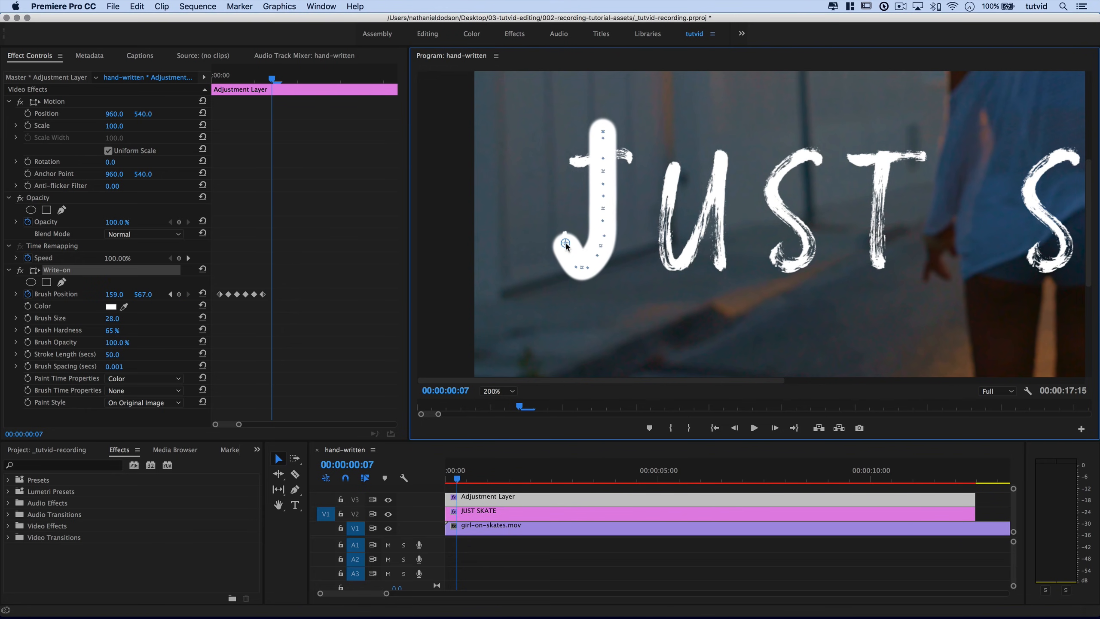
click(561, 222)
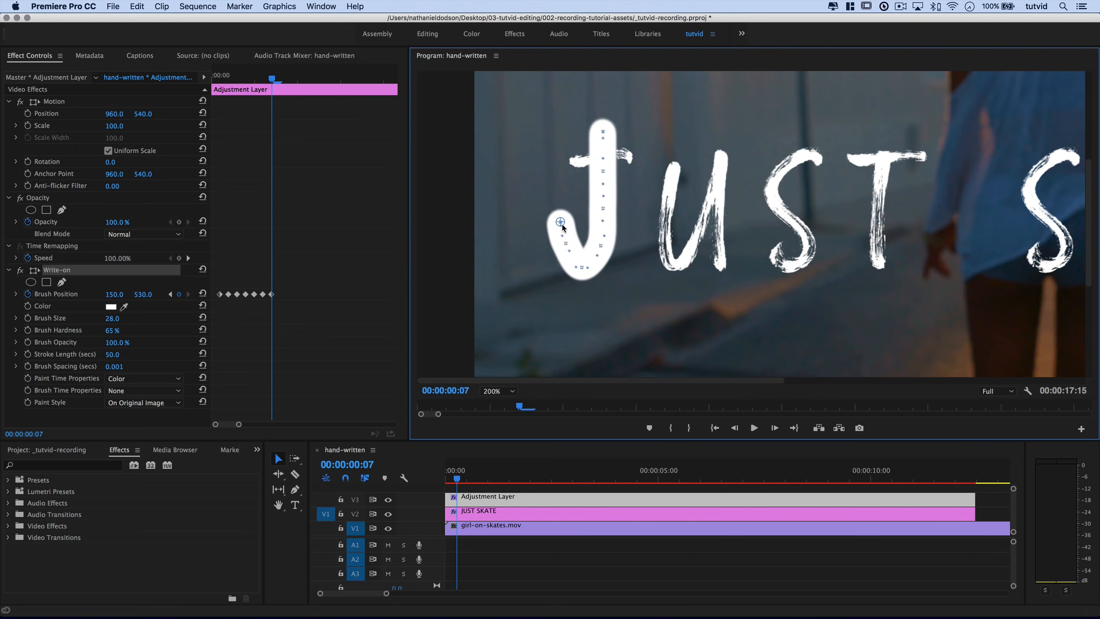
Keyframe the brush across the J's crossbar, from about 96, 434 on frame 8 to about 254, 410 on frame 9.
key(Right)
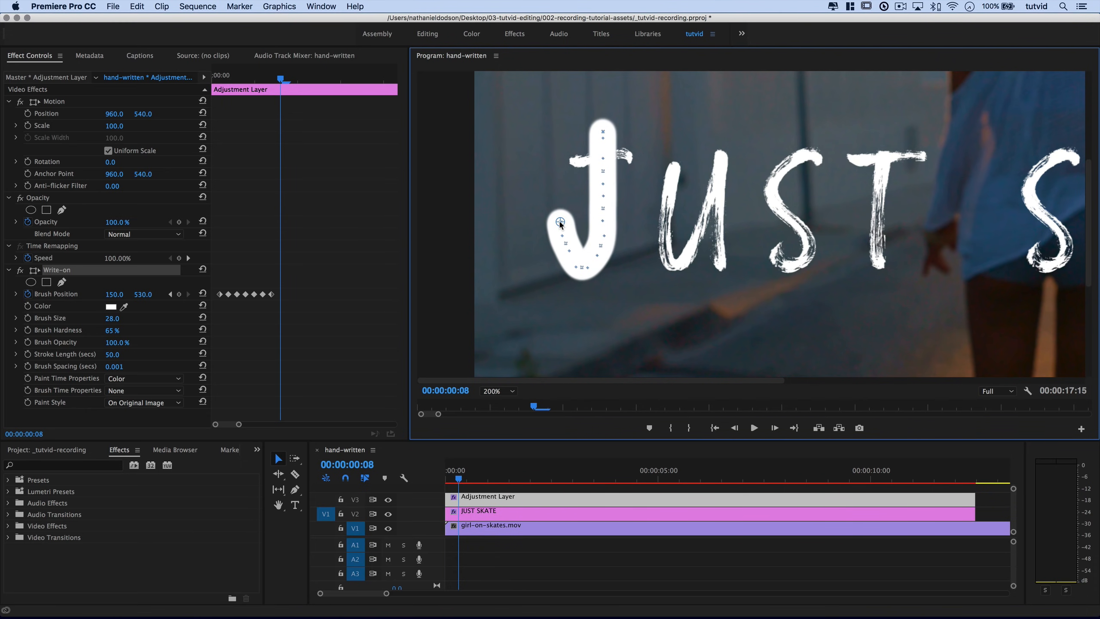
click(530, 167)
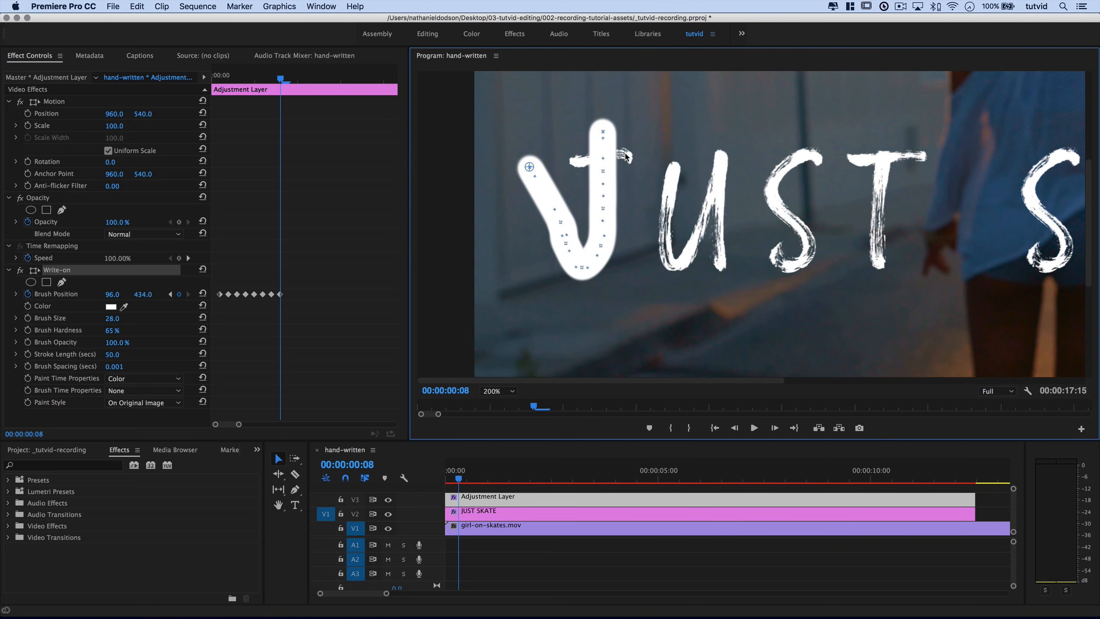
key(Right)
drag(532, 170, 621, 156)
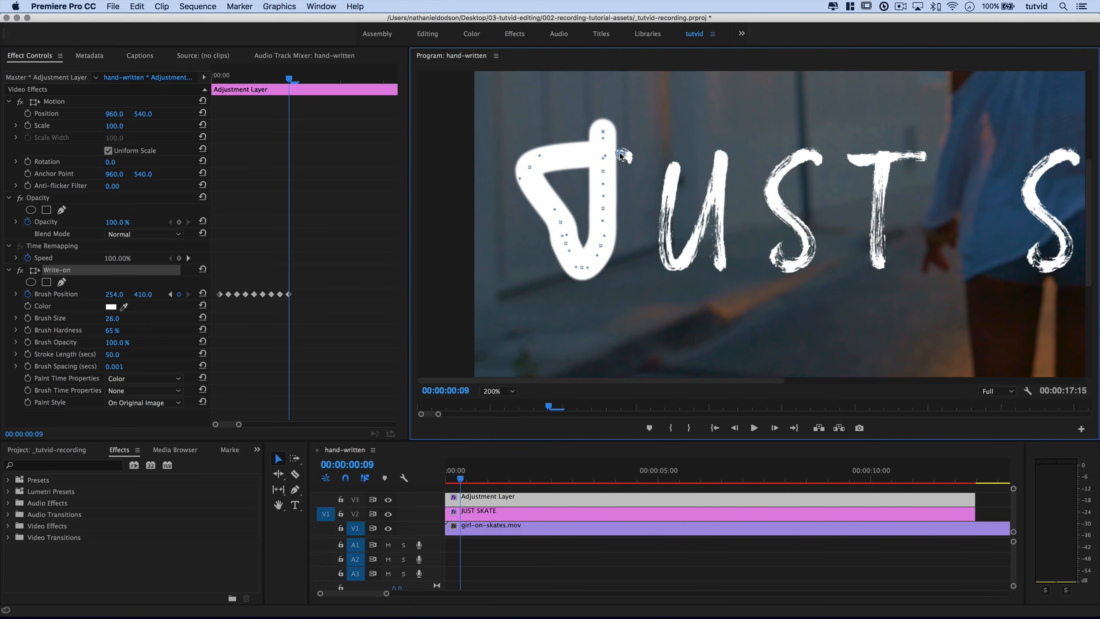
Carry the brush to the U and trace both stems and the curve with Brush Position keyframes, one frame at a time.
key(Right)
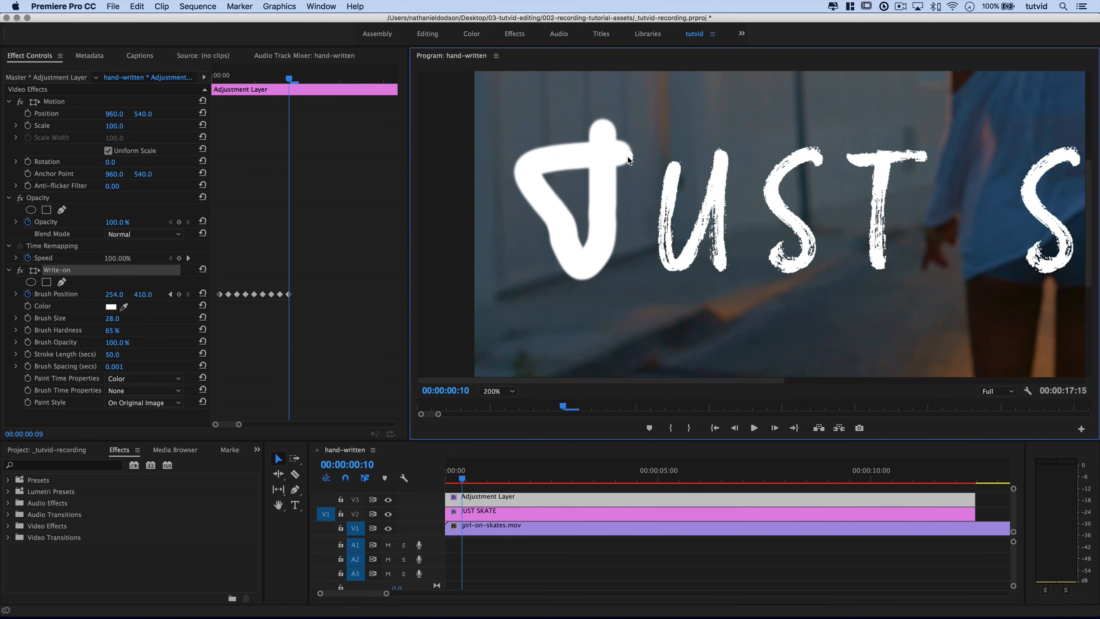
mouse_move(620, 149)
mouse_down()
mouse_move(678, 135)
mouse_move(718, 163)
mouse_up()
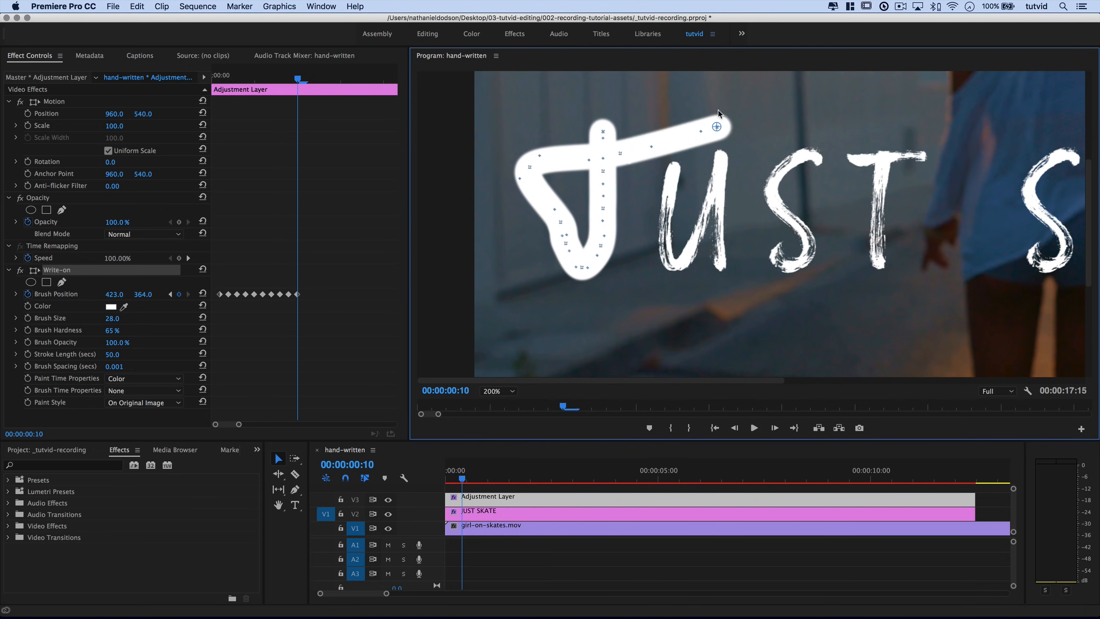
key(Right)
drag(717, 152, 719, 165)
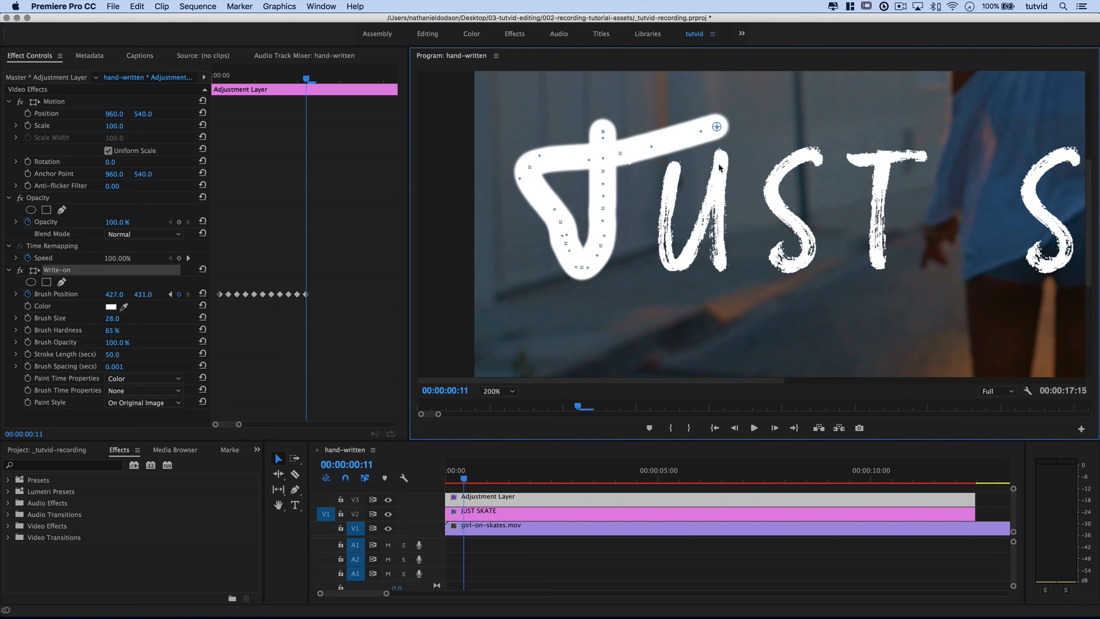
key(Right)
key(Right)
mouse_move(719, 165)
mouse_down()
mouse_move(720, 268)
mouse_move(702, 220)
mouse_move(676, 269)
mouse_up()
key(Right)
key(Right)
key(Right)
key(Right)
key(Right)
drag(676, 269, 662, 240)
key(Right)
drag(671, 176, 672, 177)
key(Right)
drag(672, 177, 677, 150)
key(Right)
Trace the S of JUST frame by frame with Brush Position keyframes, then lead the stroke below the T.
mouse_move(678, 150)
mouse_down()
mouse_move(843, 113)
mouse_move(819, 160)
mouse_up()
key(Right)
key(Right)
drag(773, 205, 805, 228)
key(Right)
key(Right)
mouse_move(804, 227)
mouse_down()
mouse_move(811, 254)
mouse_move(782, 262)
mouse_up()
key(Right)
drag(782, 263, 774, 244)
key(Right)
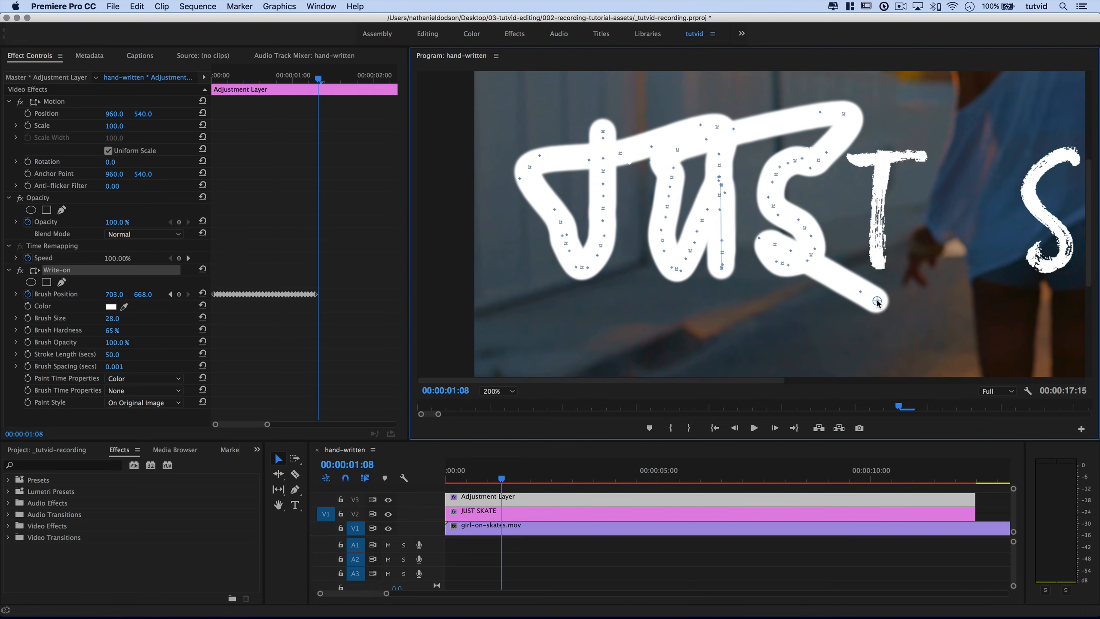
Trace the stem and crossbar of the T in JUST with Brush Position keyframes up to 00:00:01:16.
drag(883, 150, 828, 139)
key(Right)
key(Right)
mouse_move(828, 139)
mouse_down()
mouse_move(861, 162)
mouse_move(902, 154)
mouse_up()
key(Right)
drag(901, 154, 938, 156)
key(Right)
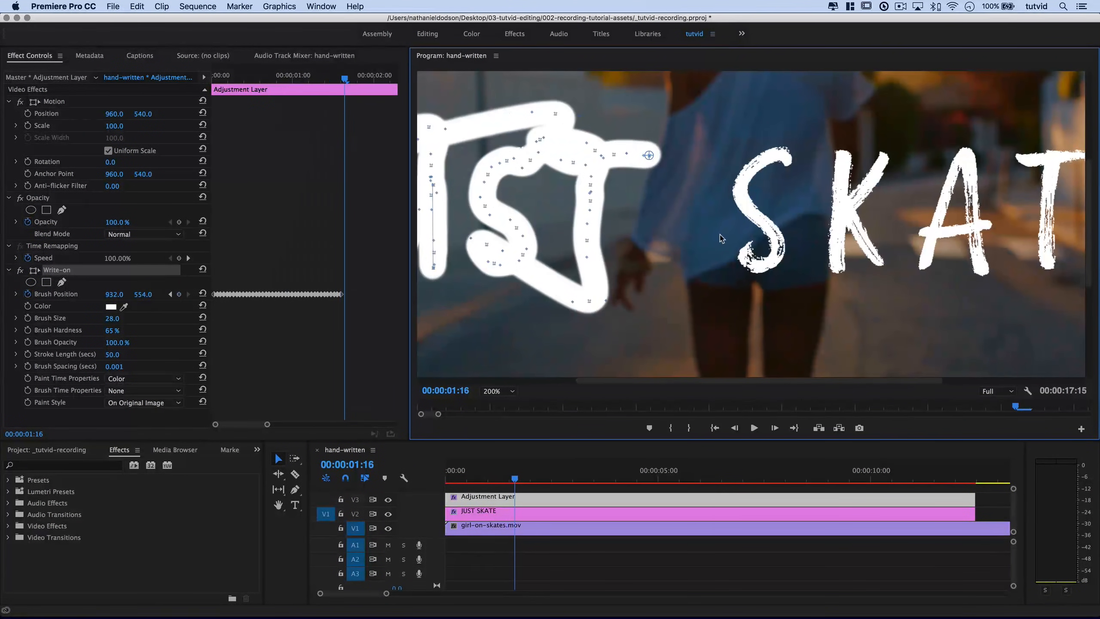
Trace the S of SKATE with Brush Position keyframes and lead the stroke above the K by 00:00:02:00.
key(Right)
drag(748, 203, 744, 172)
key(Right)
drag(744, 171, 766, 155)
key(Right)
mouse_move(766, 154)
mouse_down()
mouse_move(795, 165)
mouse_move(845, 121)
mouse_up()
key(Right)
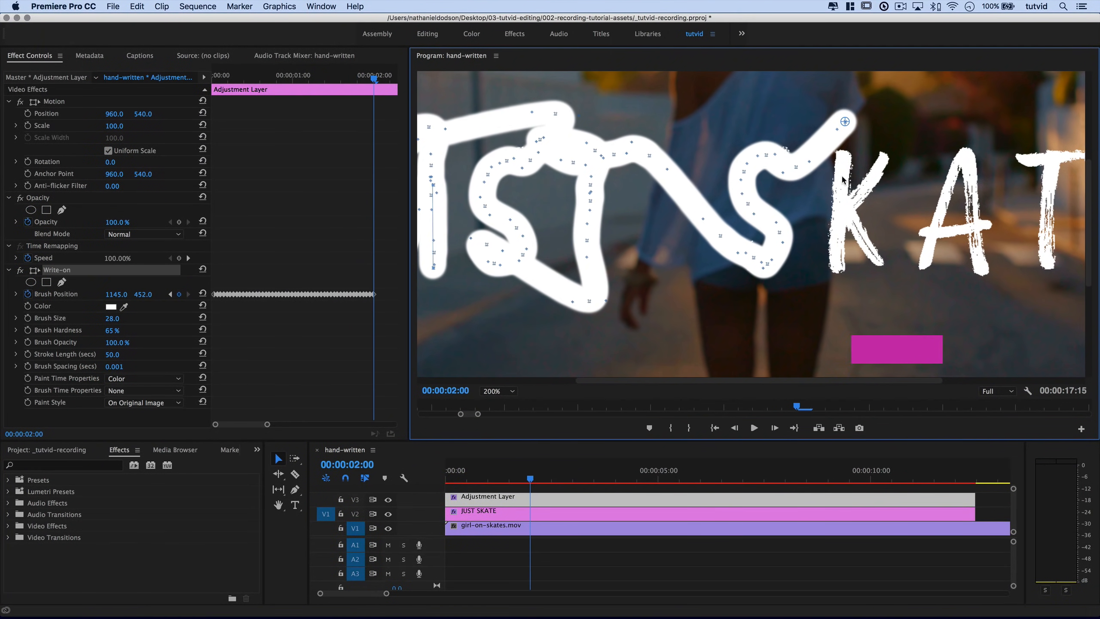
Trace the stem and the lower leg of the K with Brush Position keyframes up to 00:00:02:07.
key(Right)
drag(839, 278, 819, 195)
key(Right)
drag(819, 194, 885, 270)
key(Right)
key(Right)
drag(884, 270, 911, 116)
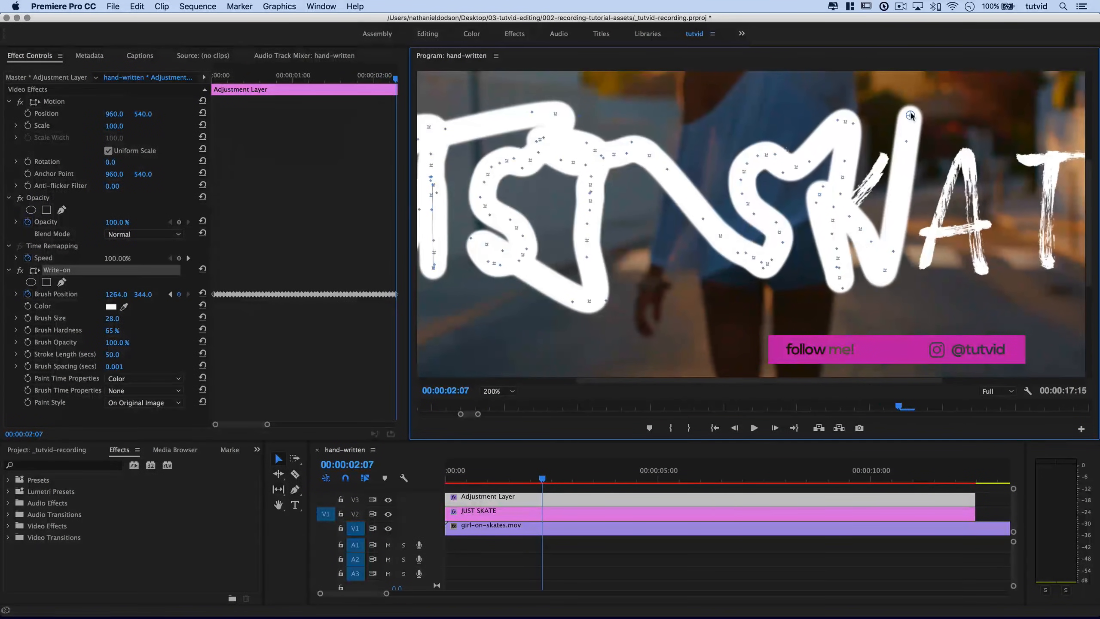
Trace the diagonals and crossbar of the A in SKATE with frame-by-frame Brush Position keyframes.
drag(823, 380, 933, 380)
drag(241, 424, 264, 424)
key(Right)
drag(726, 245, 745, 189)
key(Right)
key(Right)
mouse_move(744, 189)
mouse_down()
mouse_move(762, 146)
mouse_move(771, 185)
mouse_up()
drag(752, 230, 799, 224)
key(Right)
Lead the brush from the A to the T of SKATE and trace the T with Brush Position keyframes.
mouse_move(799, 223)
mouse_down()
mouse_move(839, 311)
mouse_move(845, 232)
mouse_up()
key(Right)
key(Right)
drag(845, 233, 846, 192)
key(Right)
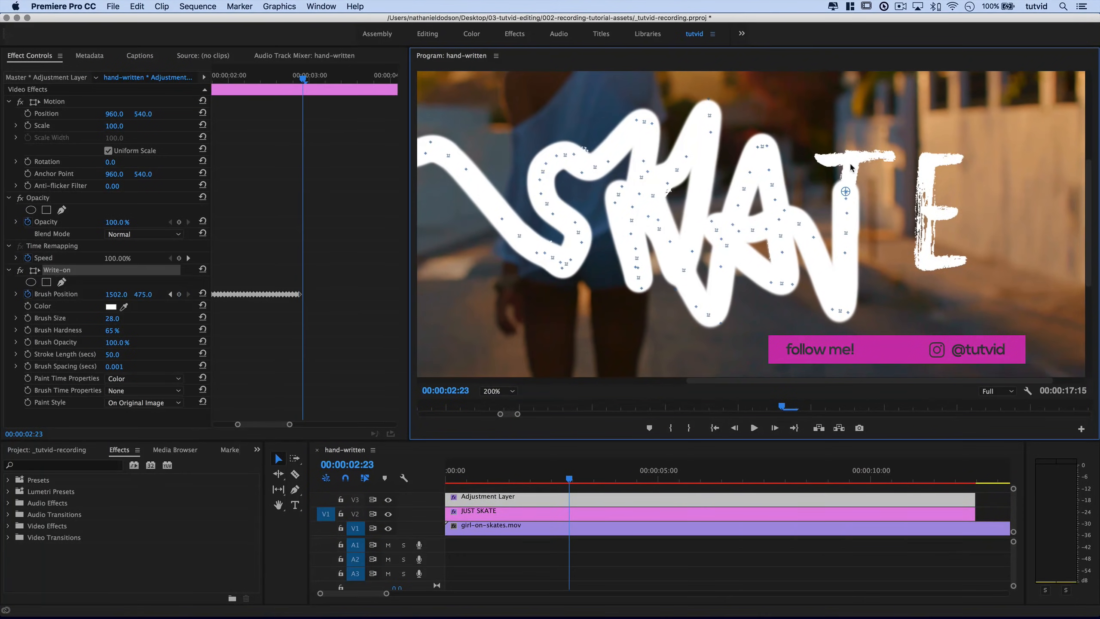
key(Right)
Trace the E's stem and its three arms with Brush Position keyframes, ending at about 1738, 421 at 00:00:03:14.
drag(905, 150, 929, 179)
key(Right)
key(Right)
drag(929, 179, 924, 244)
key(Right)
drag(925, 244, 925, 274)
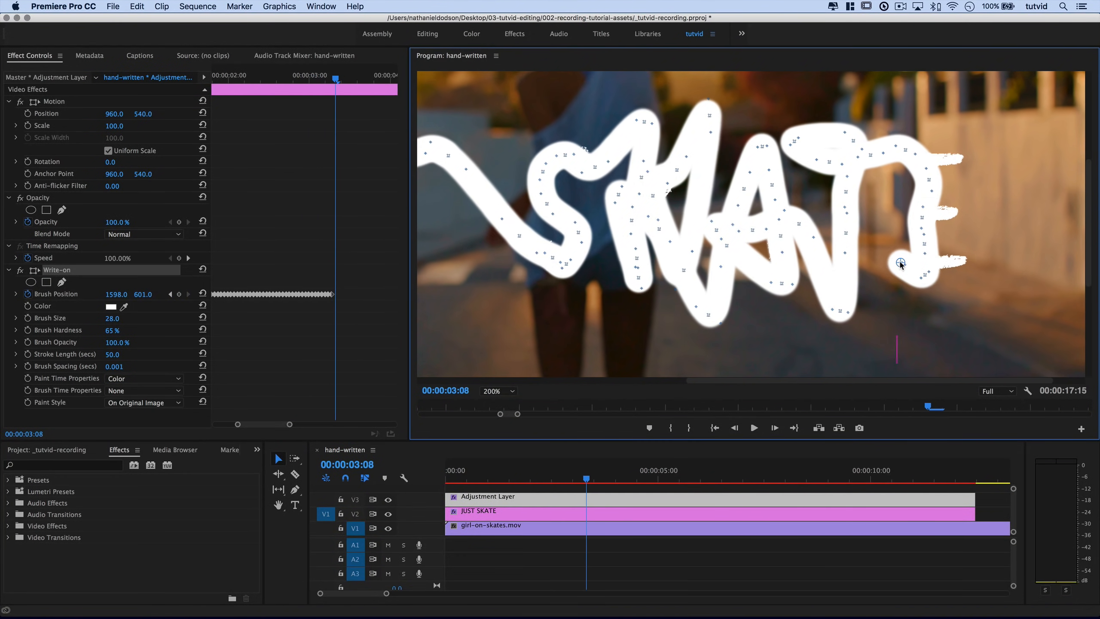
key(Right)
drag(910, 164, 980, 159)
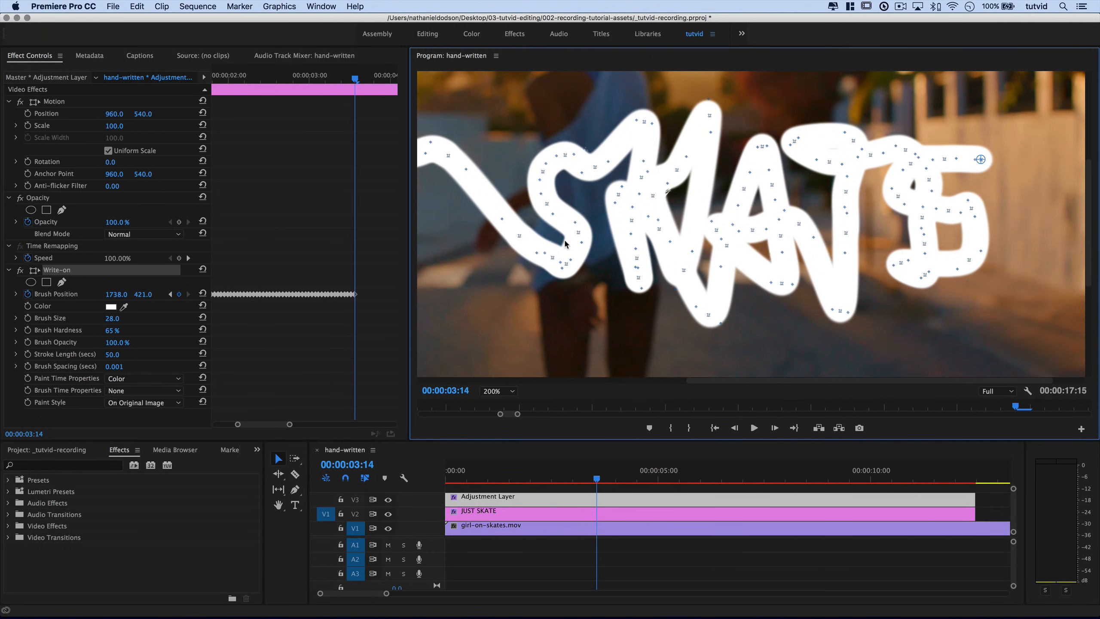
Fit the full frame in the program monitor and bring the start of the Brush Position keyframes into view.
click(507, 396)
click(498, 401)
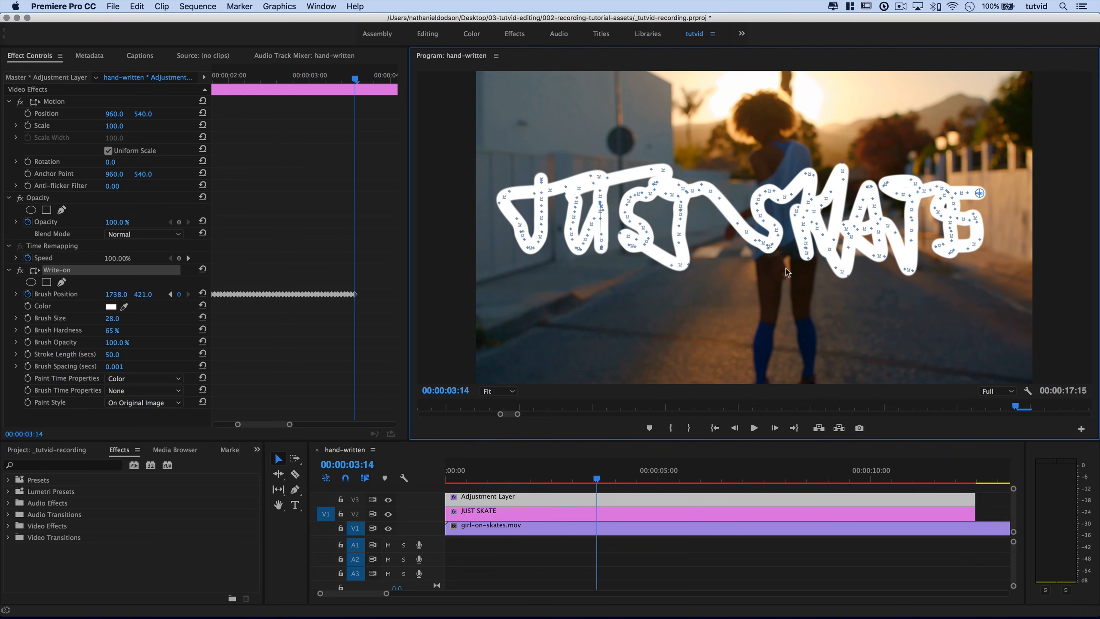
drag(271, 428, 238, 415)
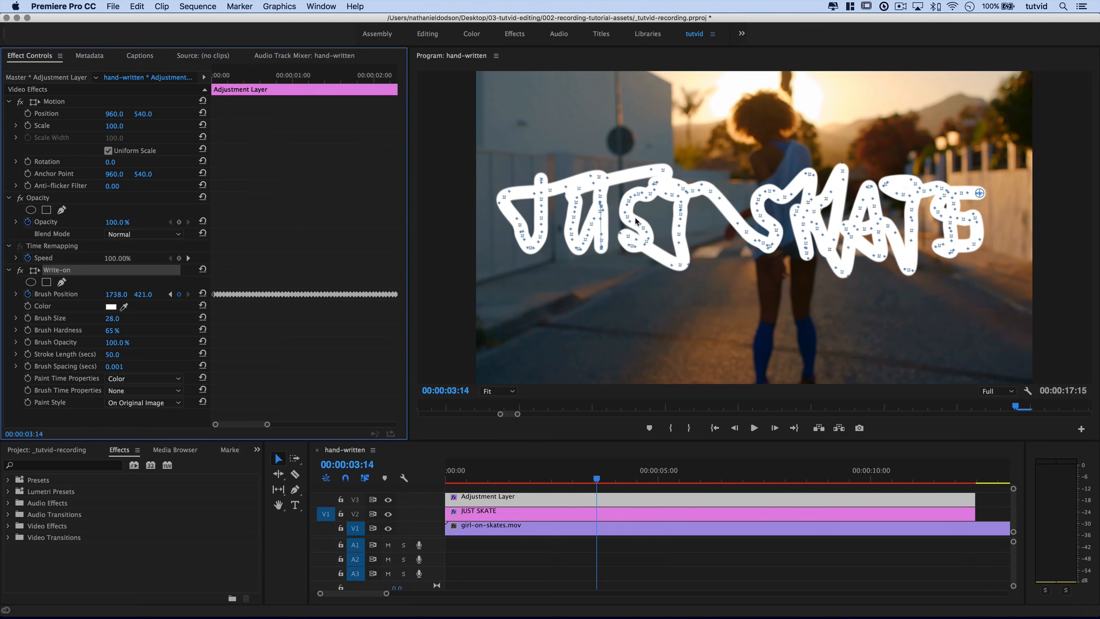
Return to the start of the sequence and stack the JUST SKATE title on V3 above the adjustment layer on V2.
click(528, 462)
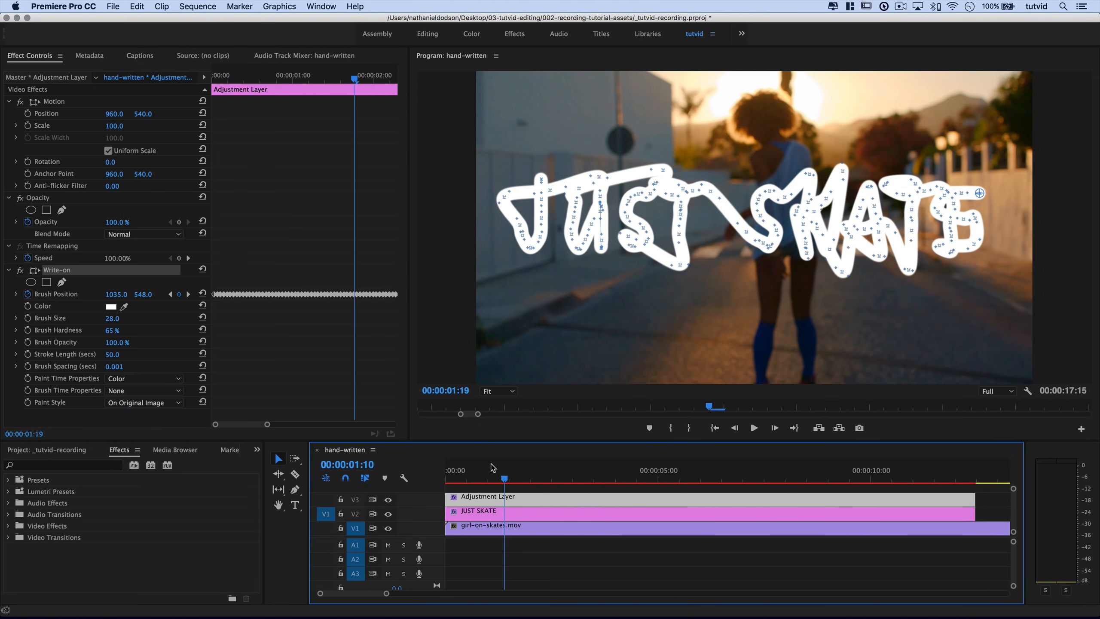
key(Home)
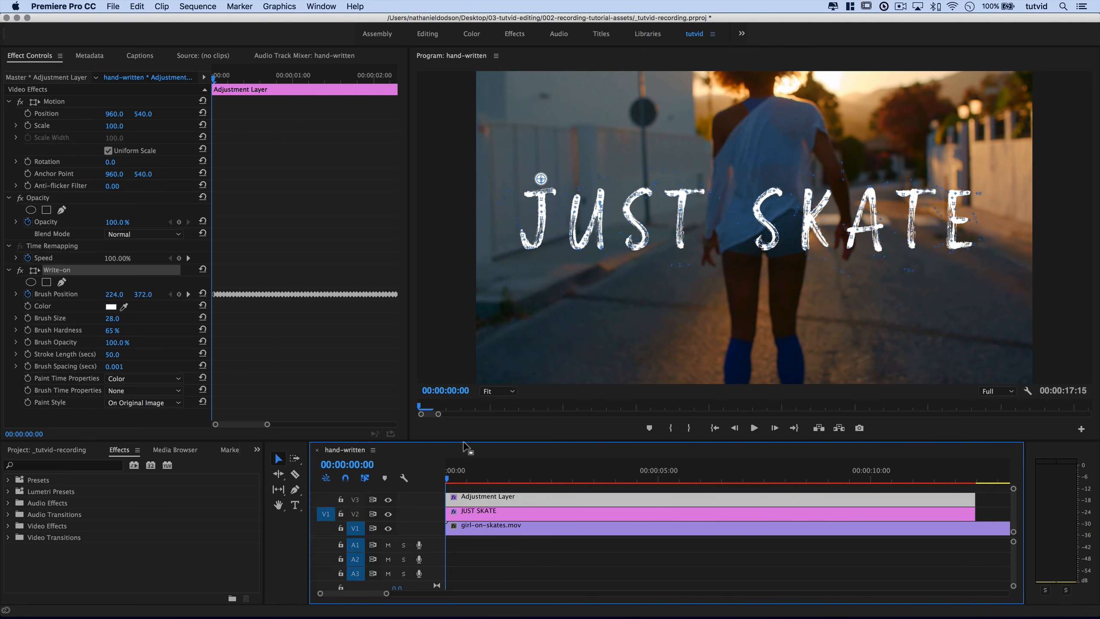
drag(464, 428, 467, 389)
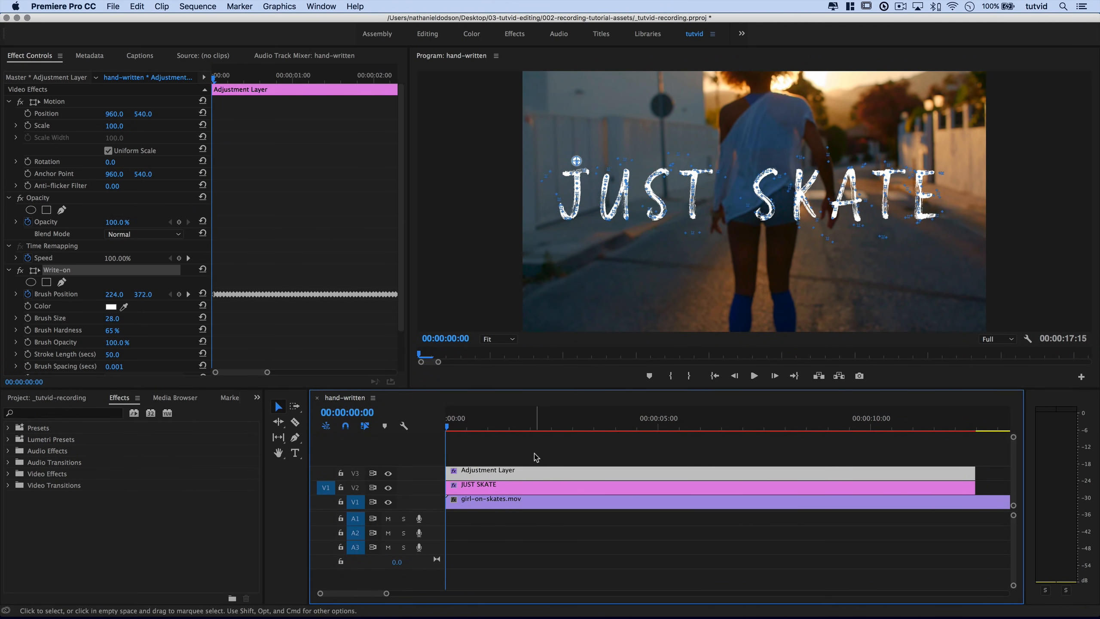
click(487, 489)
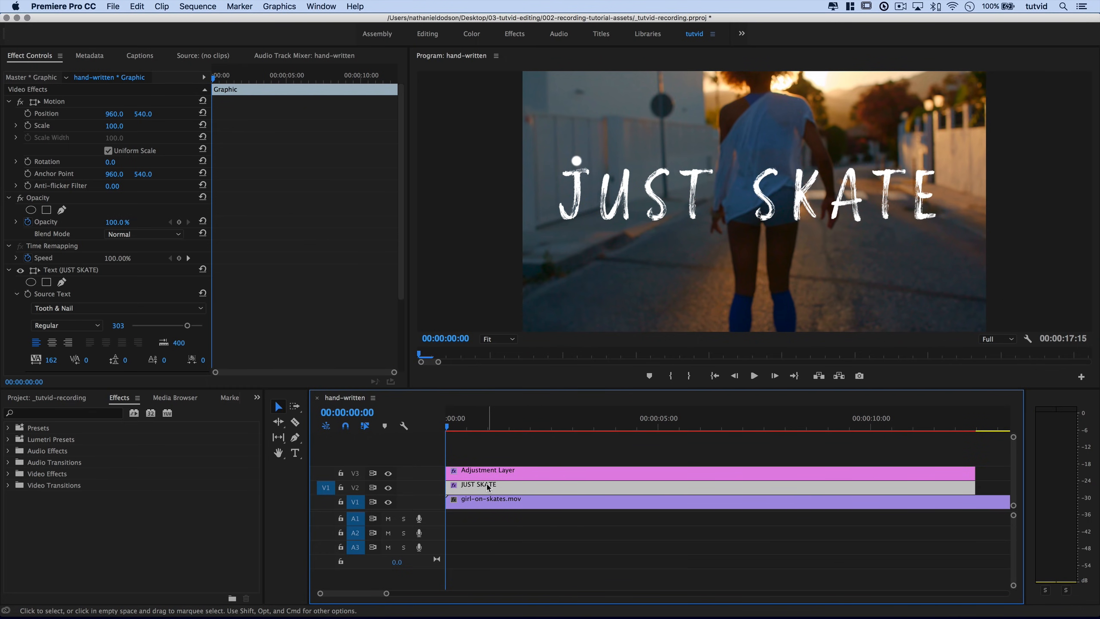
mouse_move(488, 488)
mouse_down()
mouse_move(477, 452)
mouse_move(487, 487)
mouse_move(494, 471)
mouse_up()
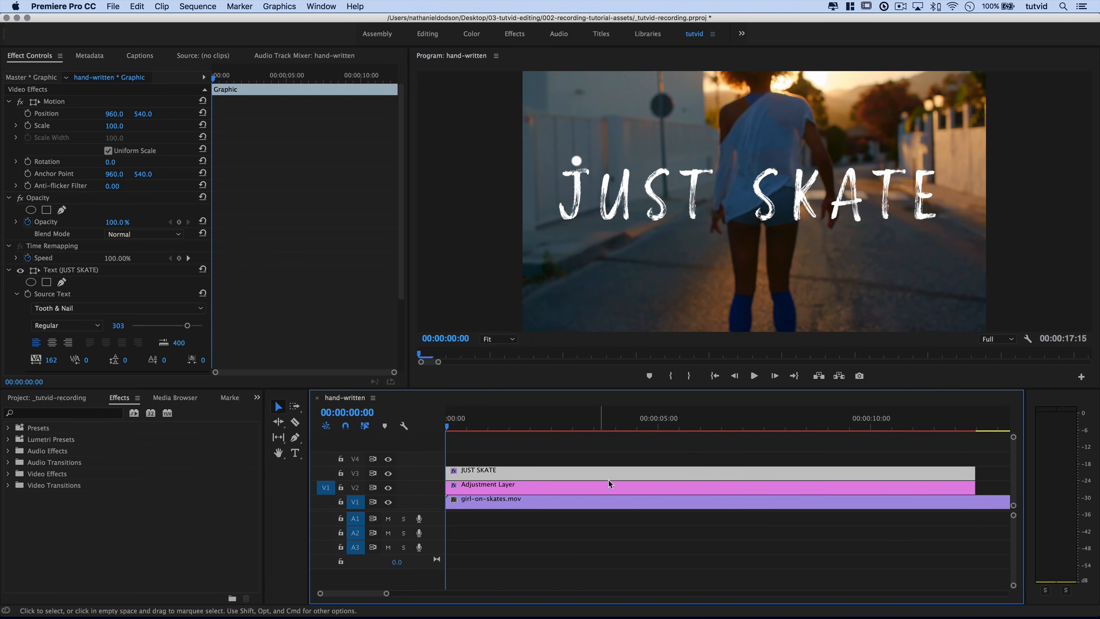
Apply the Track Matte Key effect to the adjustment layer and set its matte to Video 3.
click(500, 491)
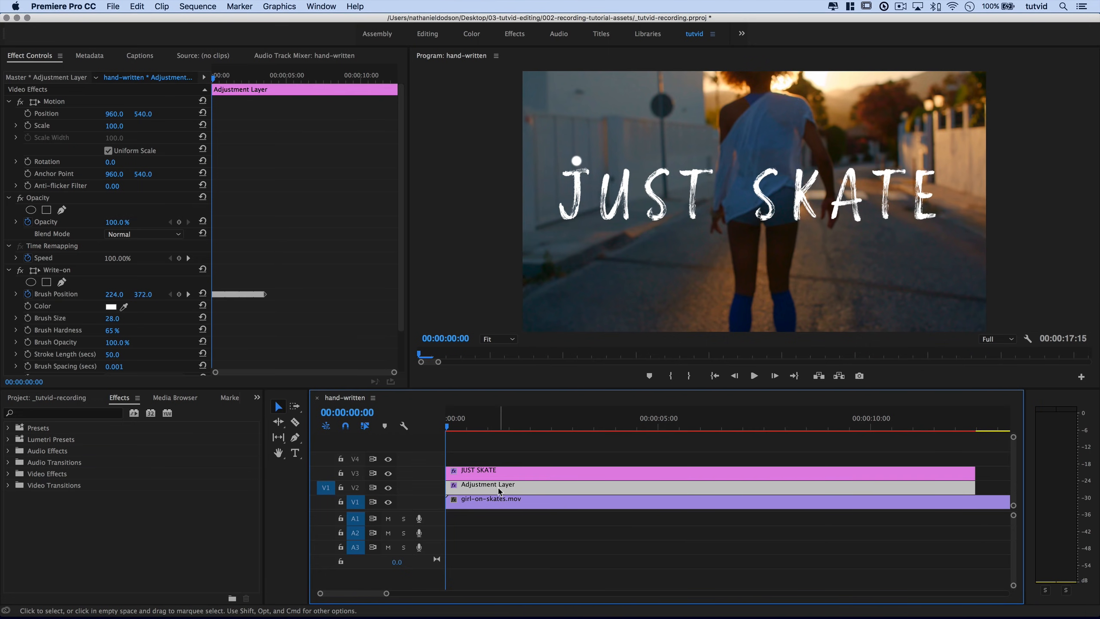
click(8, 270)
click(48, 413)
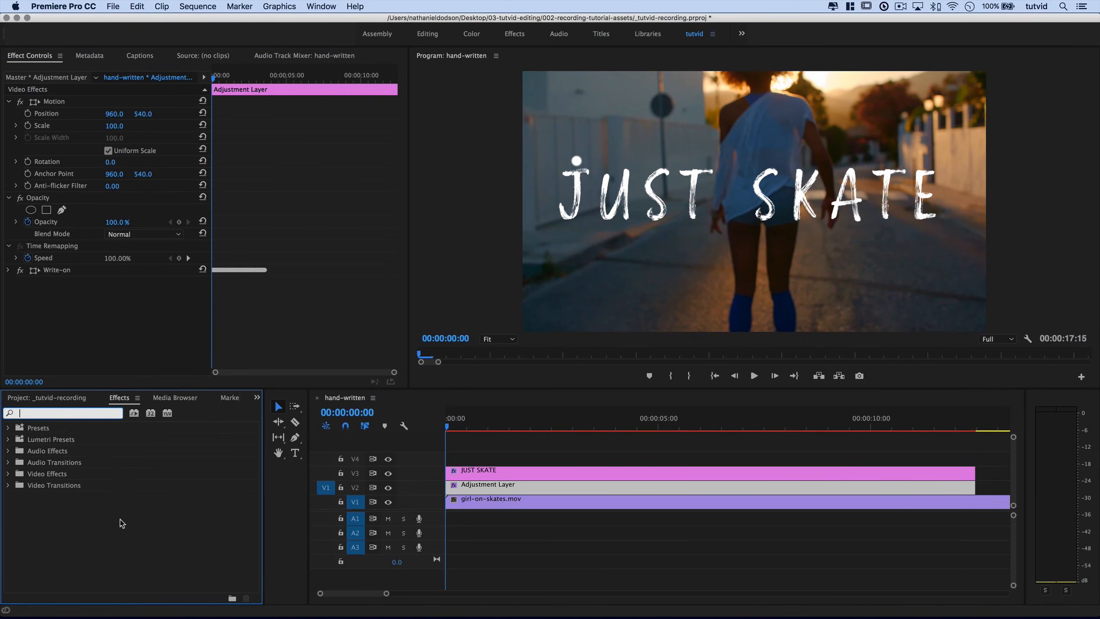
text(Track)
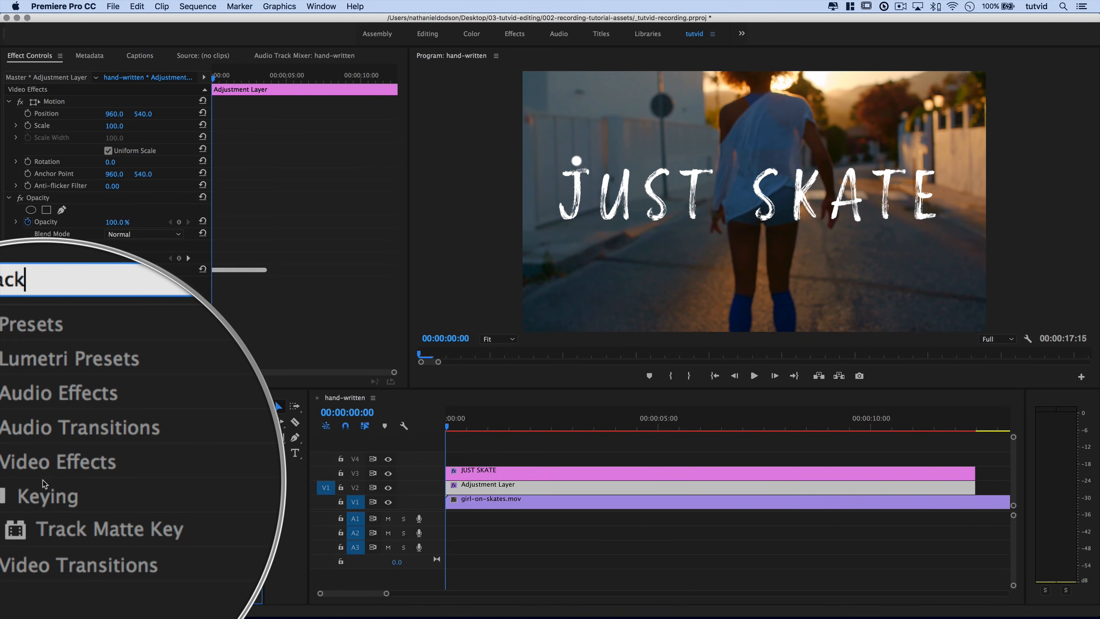
drag(64, 502, 509, 488)
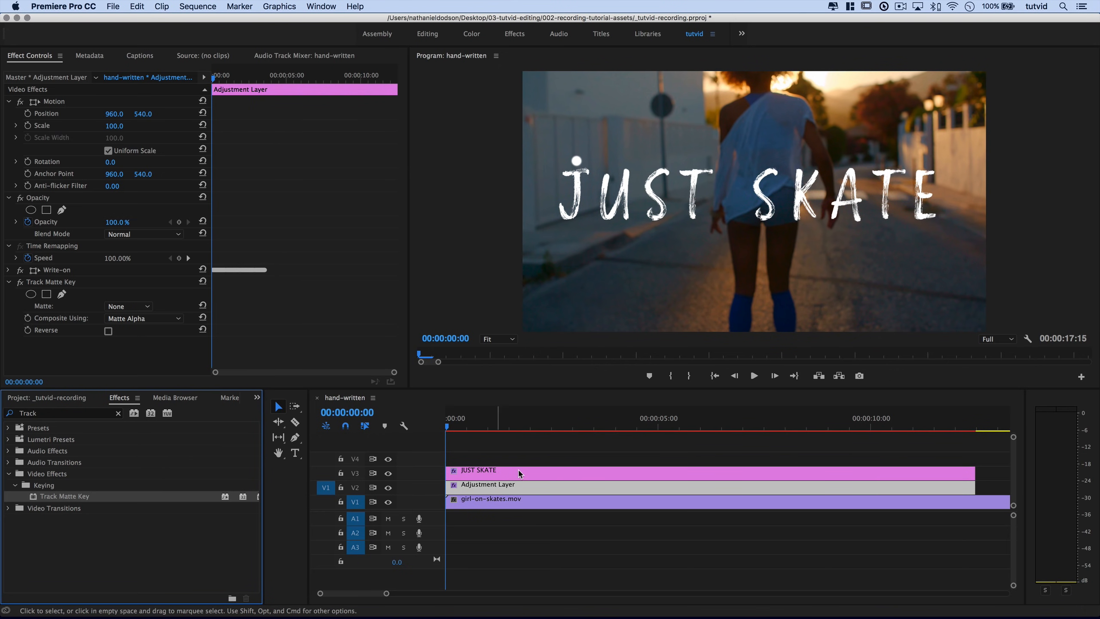
click(129, 306)
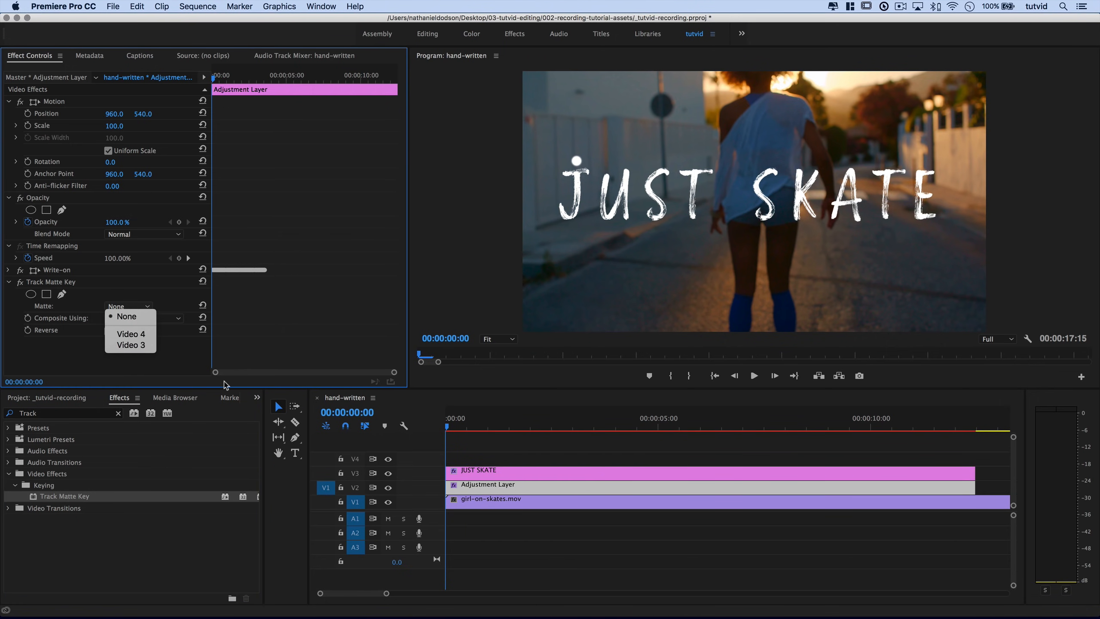
click(131, 345)
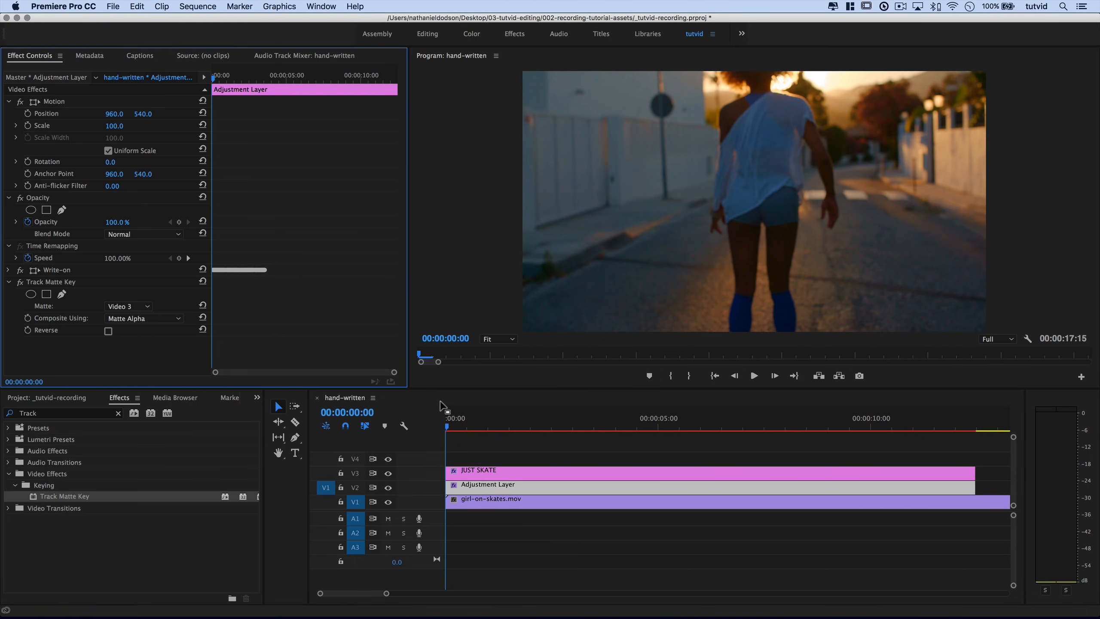
Mark the range from the sequence start to 00:00:11:05 and render its preview.
key(i)
click(922, 418)
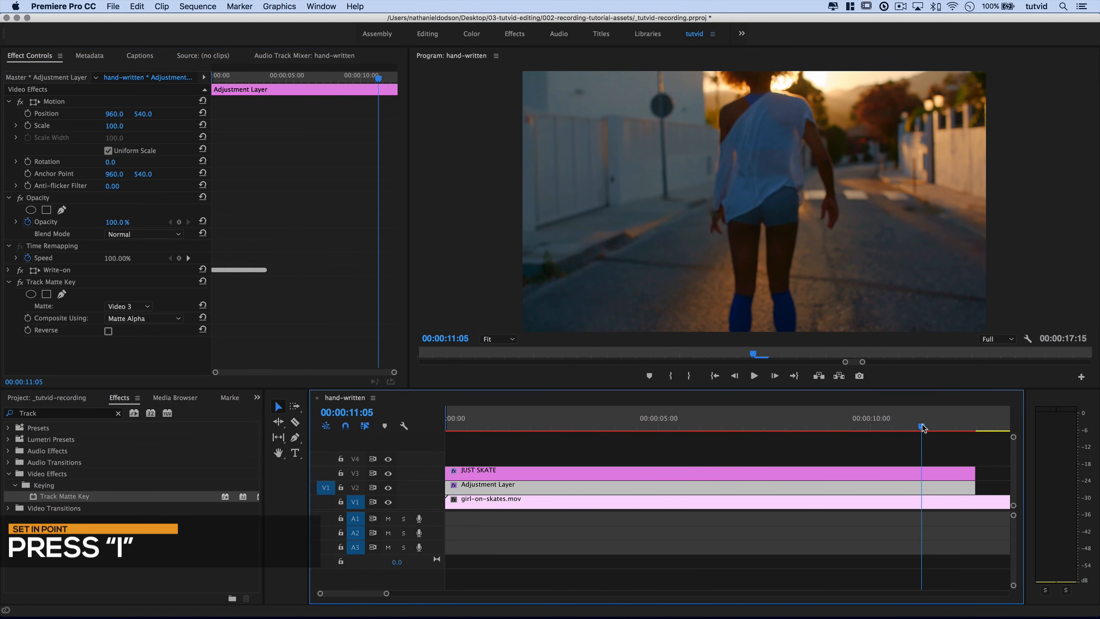
key(o)
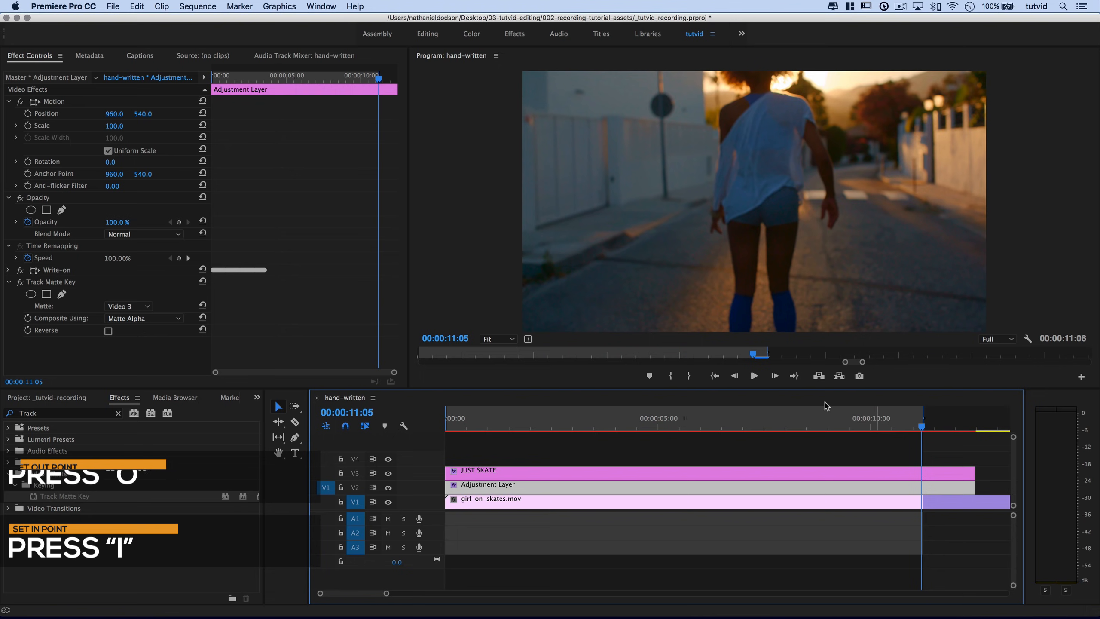
click(198, 6)
click(235, 51)
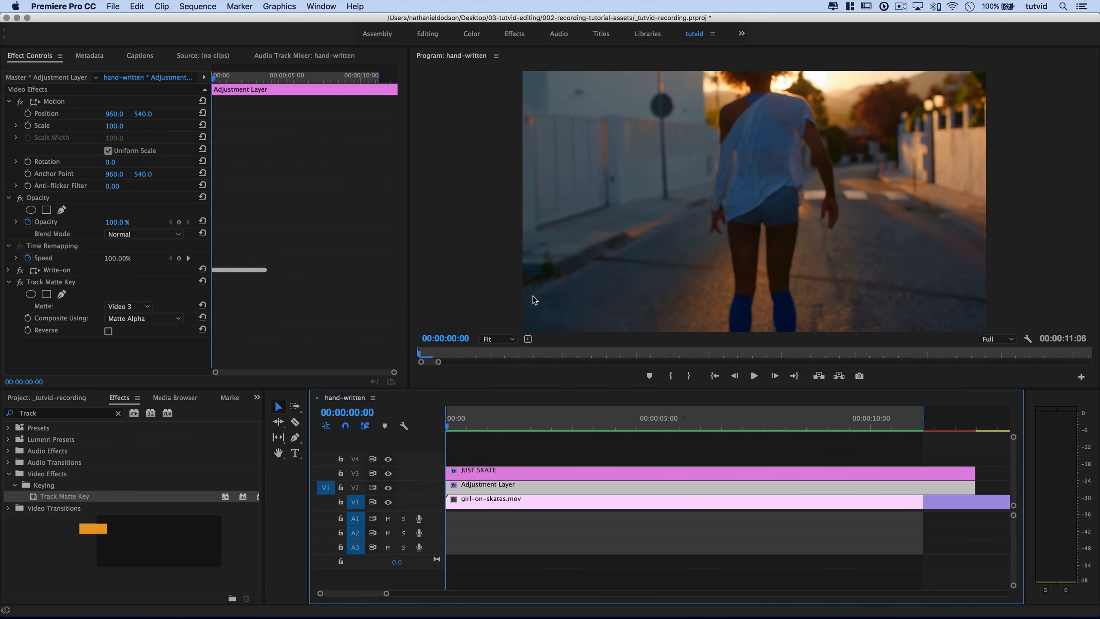
Clear the sequence's in and out points and play back the handwritten title reveal from the start.
key(alt+x)
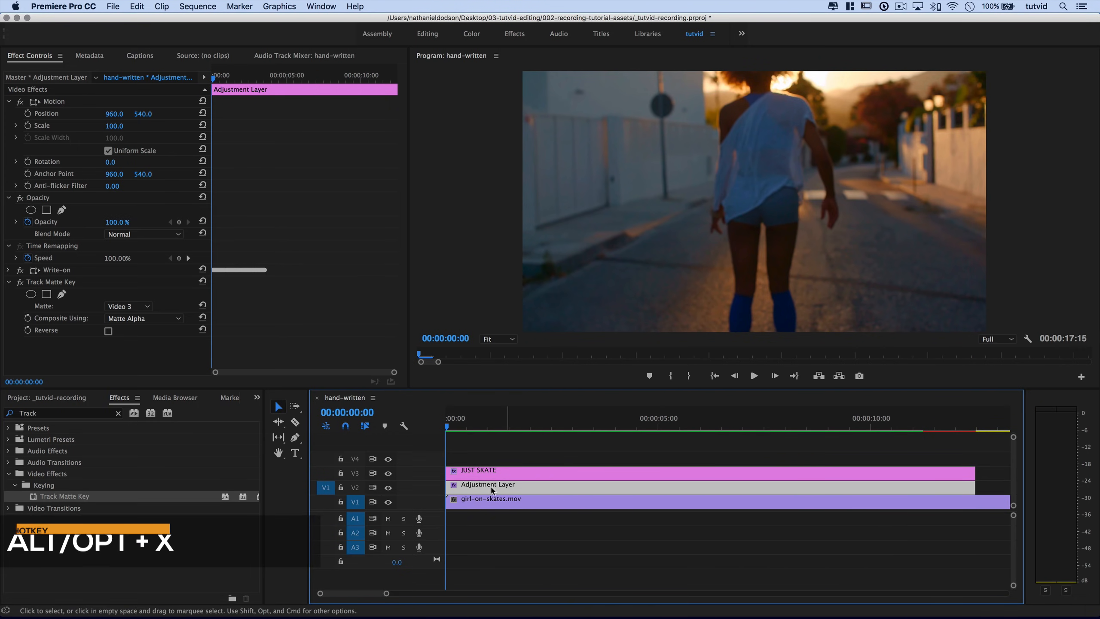
key(space)
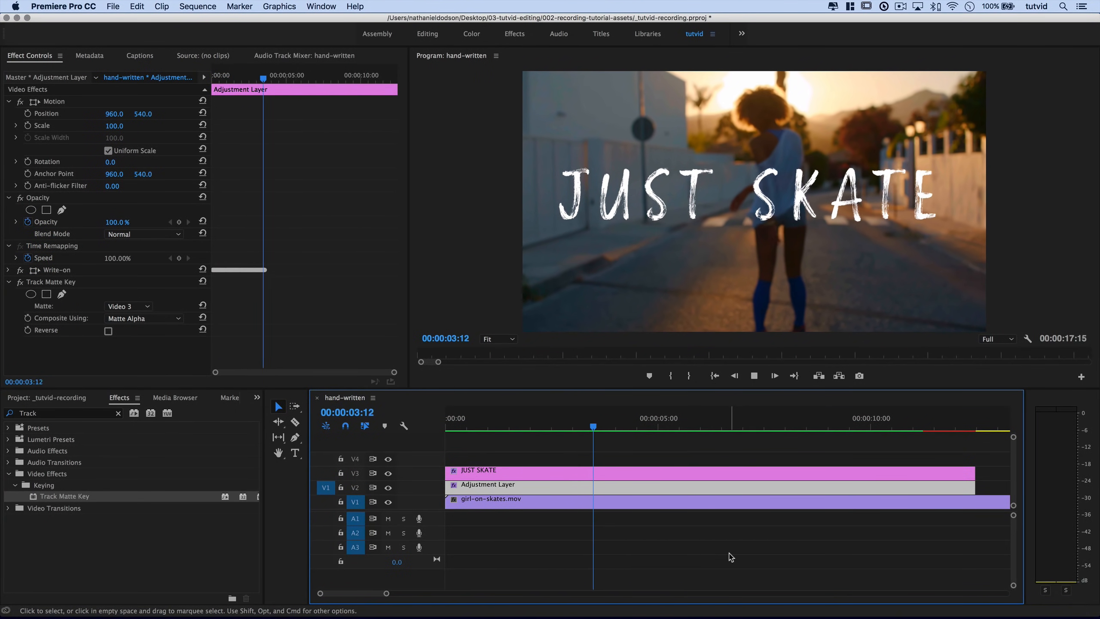
key(space)
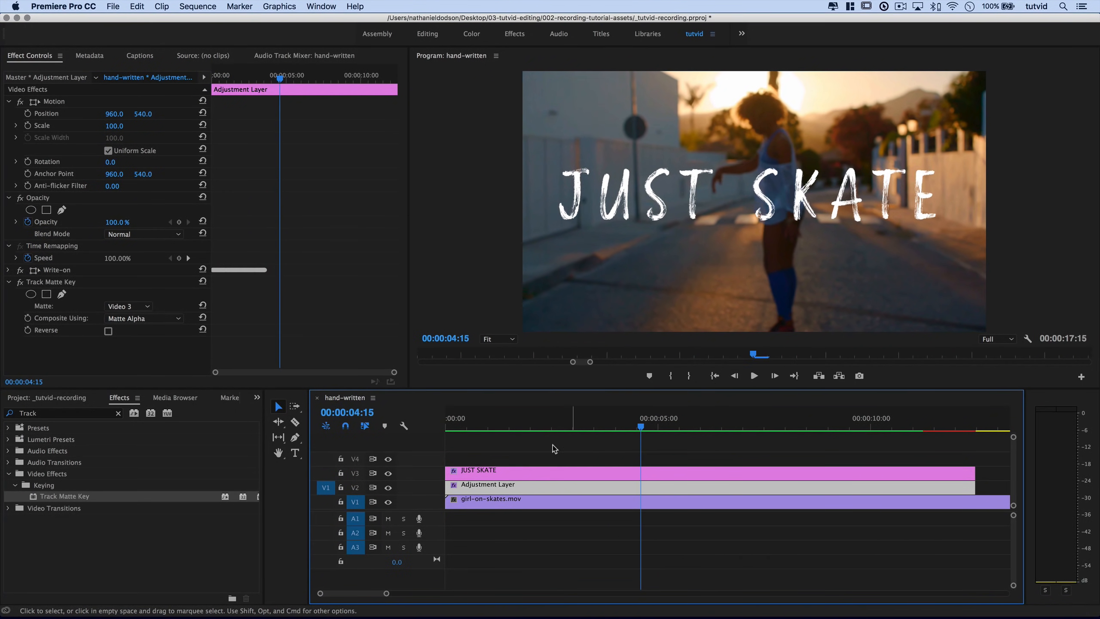